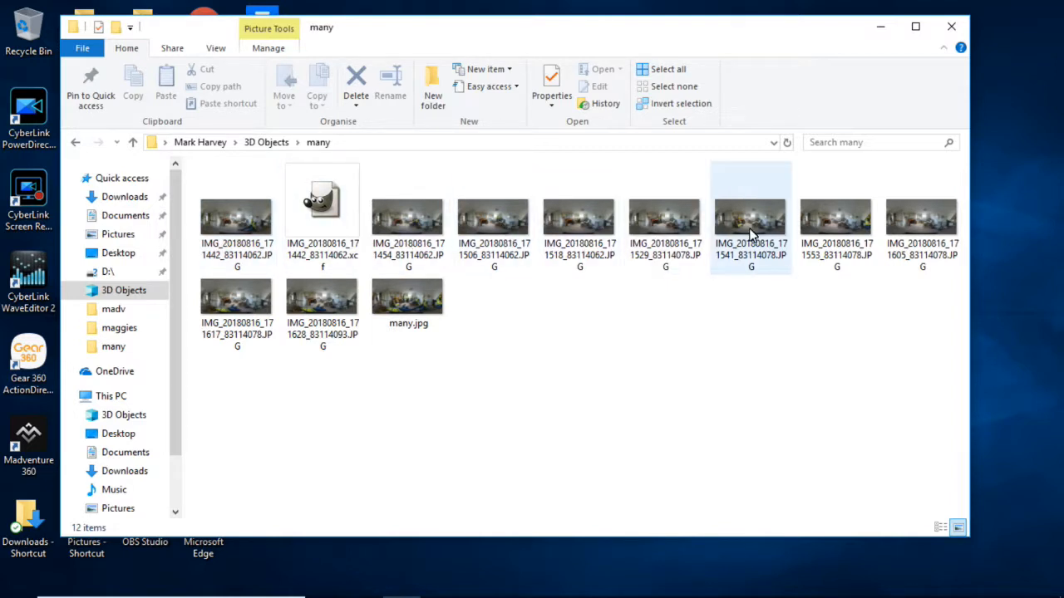
View the photos IMG_20180816_171442_83114062.JPG and IMG_20180816_171454_83114062.JPG in the Photos viewer, then close it.
click(214, 211)
right_click(213, 216)
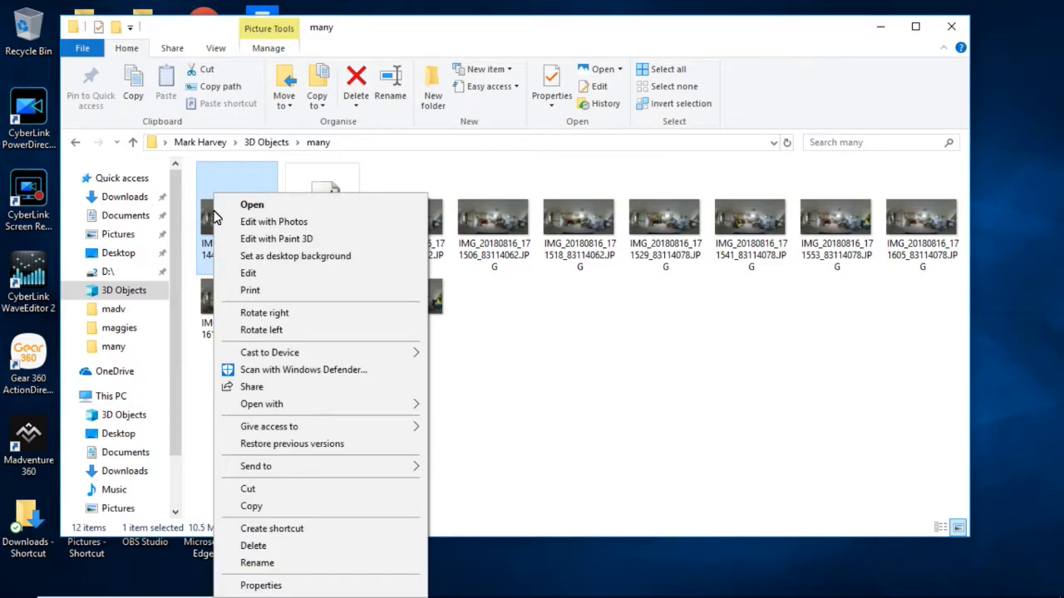
click(266, 206)
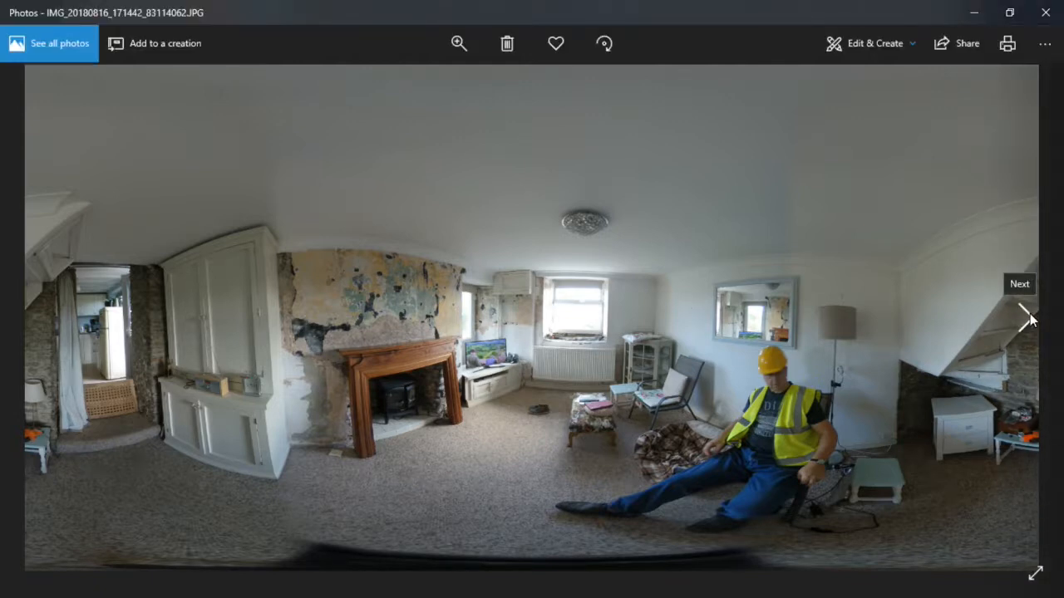
click(1029, 320)
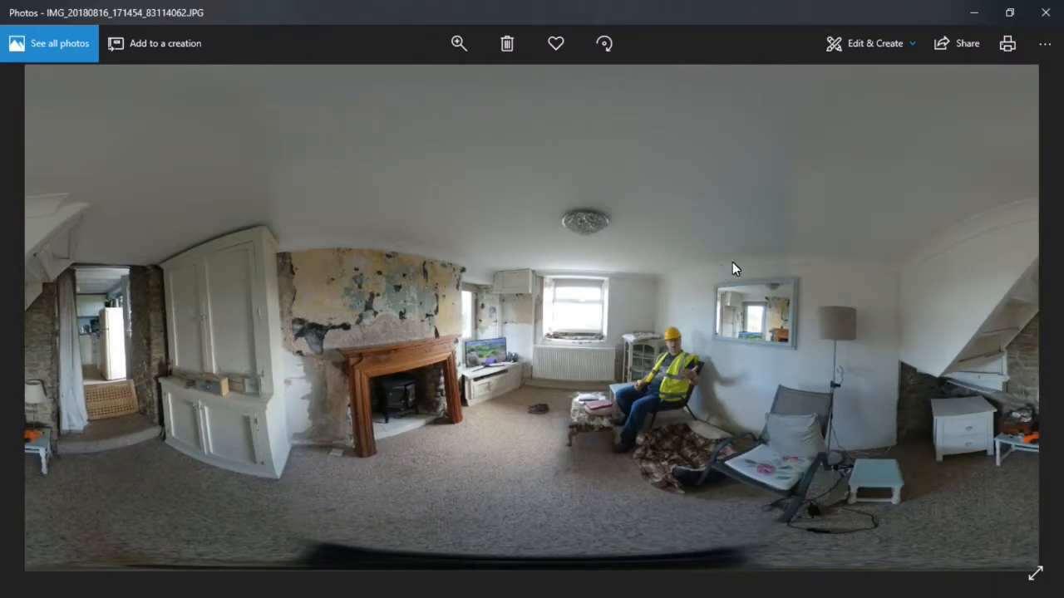
click(1049, 17)
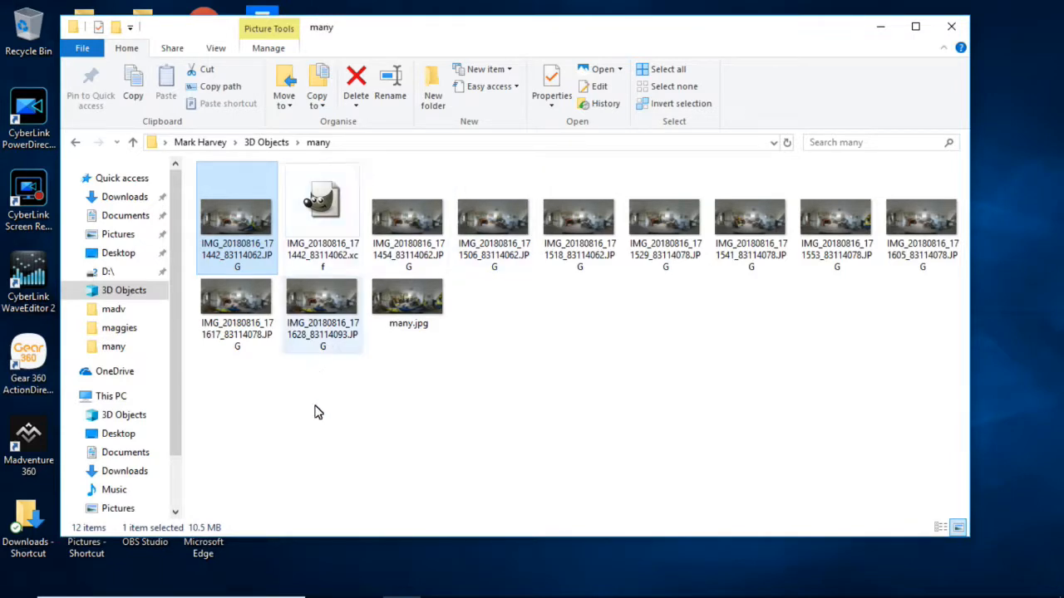
Switch to GIMP and open IMG_20180816_171442_83114062.JPG from the many folder inside 3D Objects.
mouse_move(417, 592)
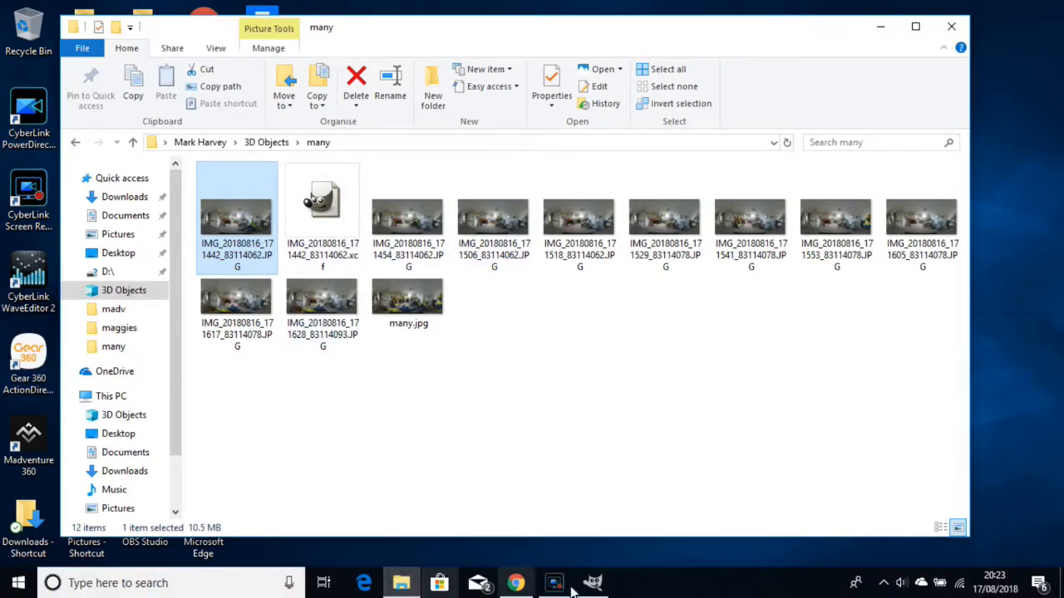
click(593, 584)
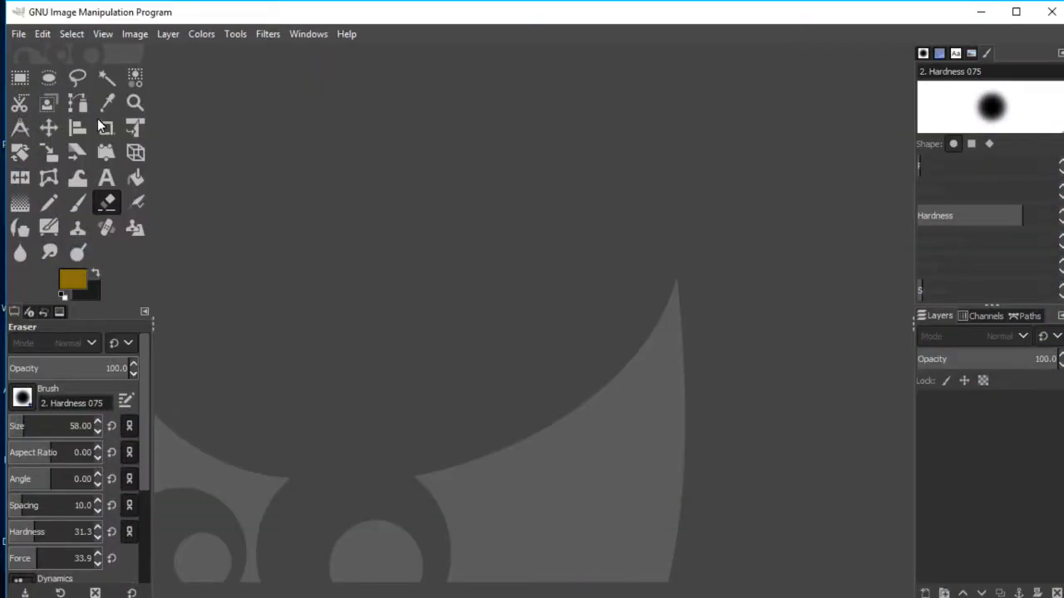
click(18, 36)
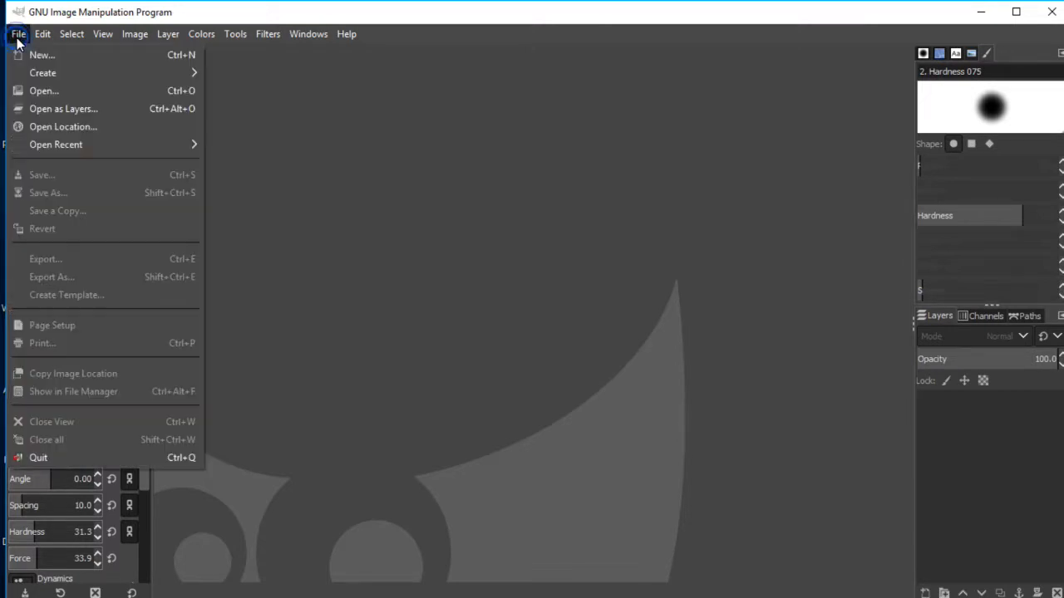
click(49, 88)
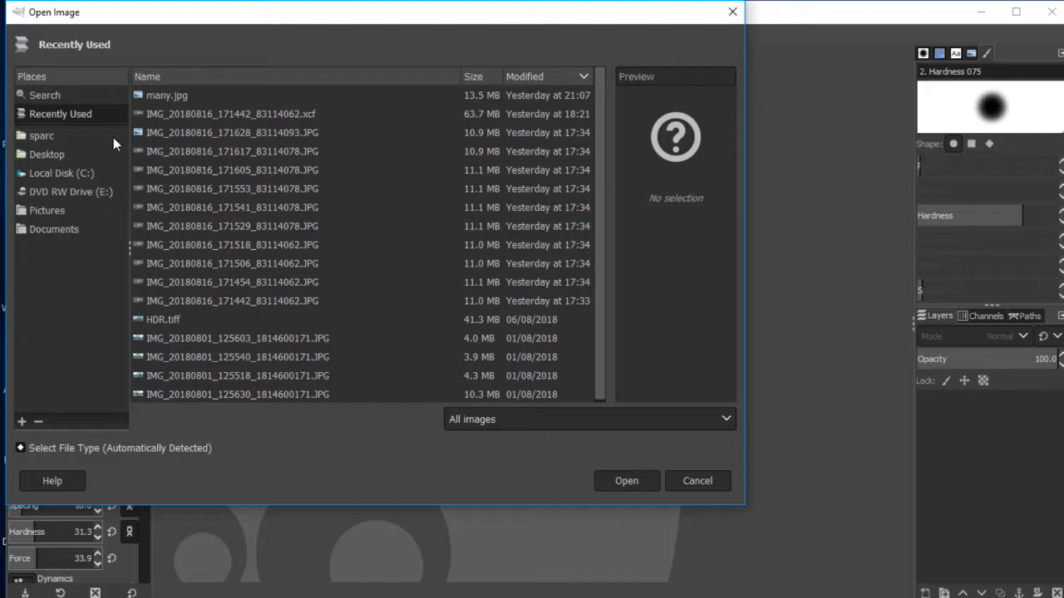
click(36, 136)
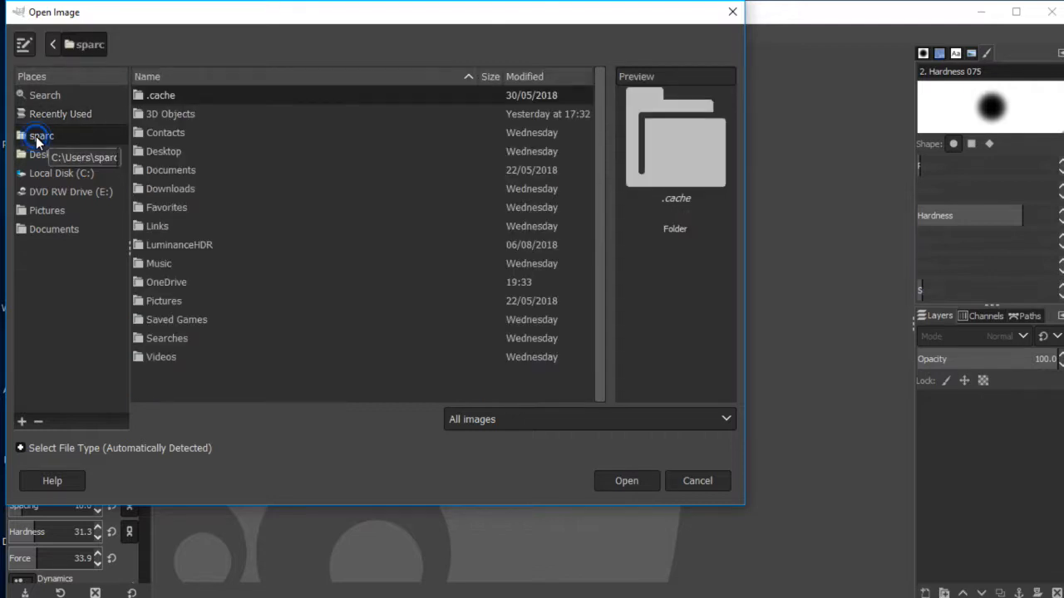
click(147, 117)
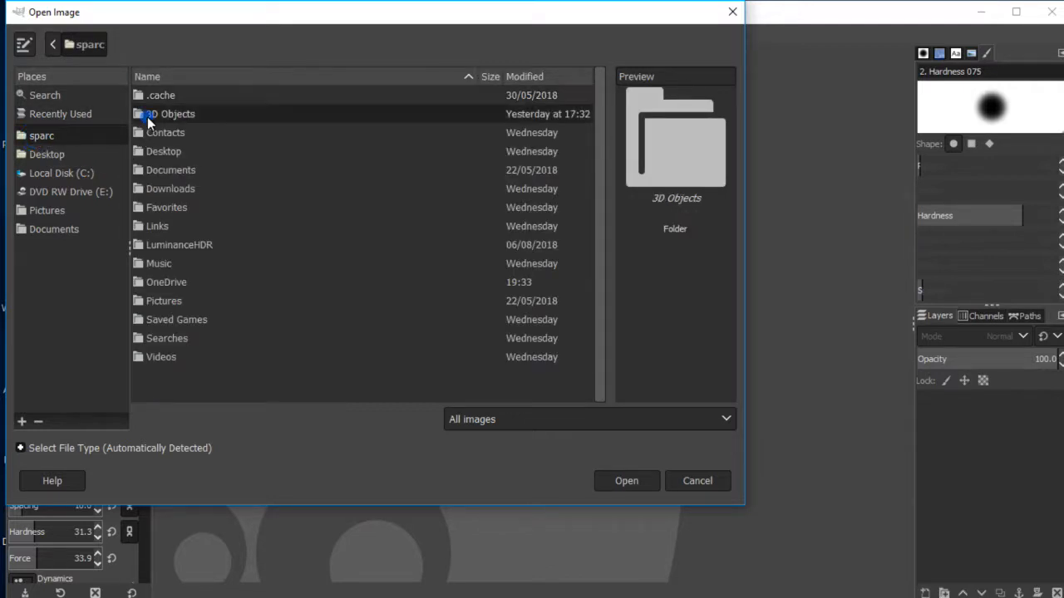
double_click(147, 117)
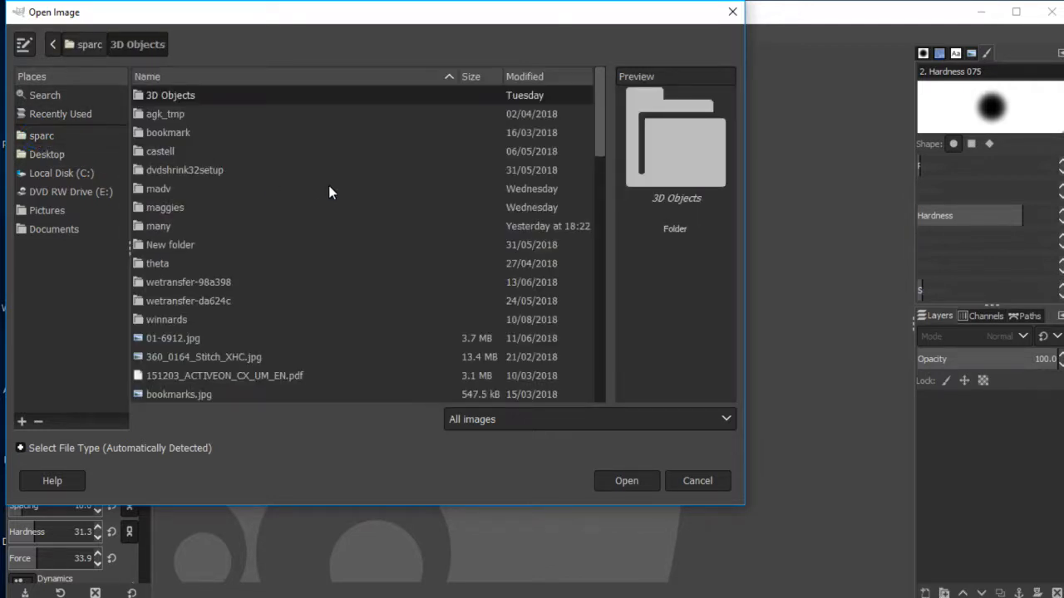
double_click(165, 228)
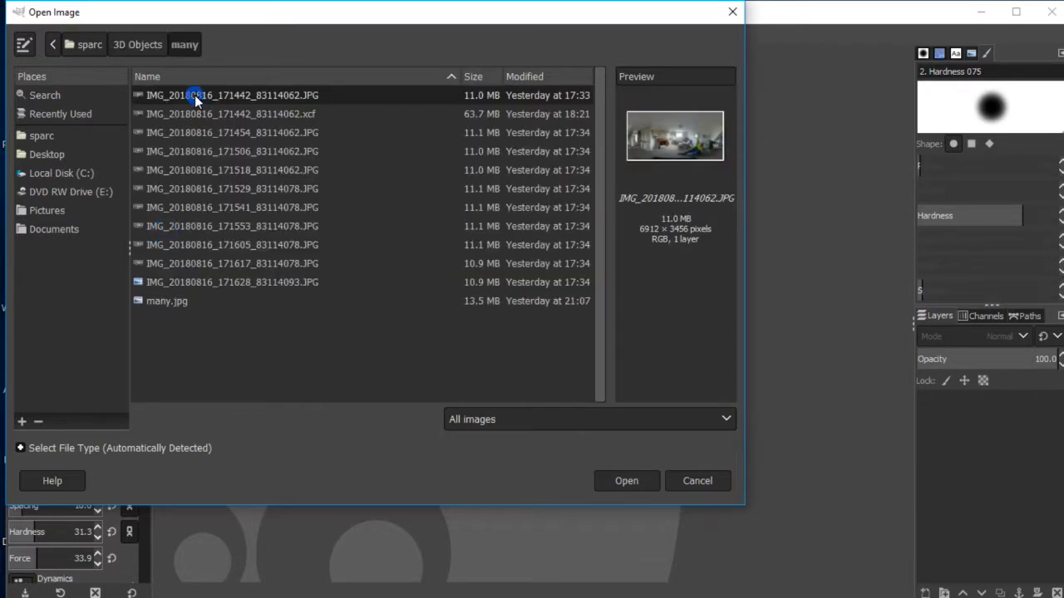
click(250, 133)
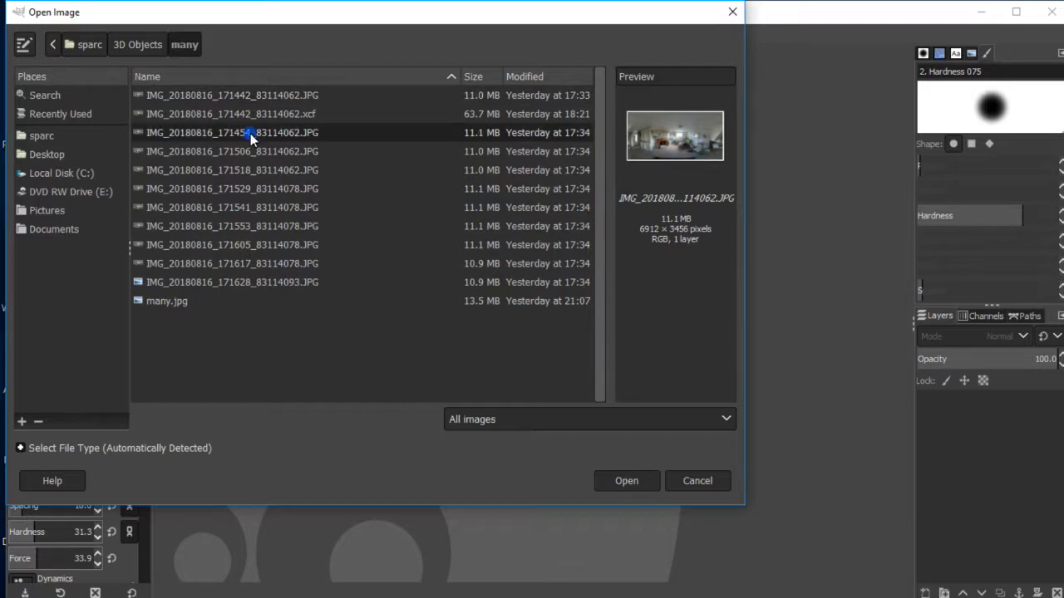
click(236, 99)
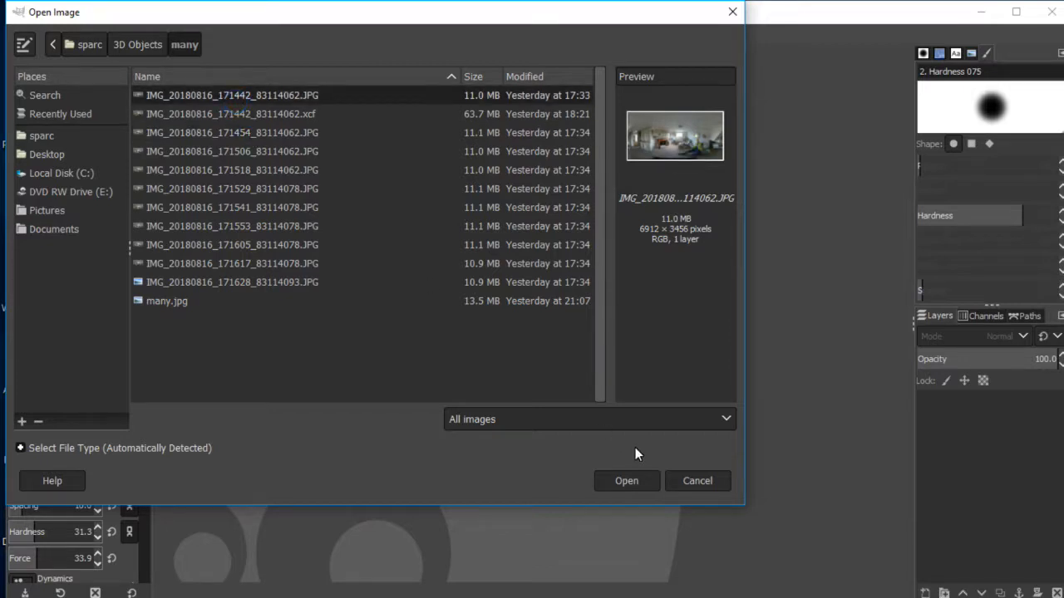
click(646, 486)
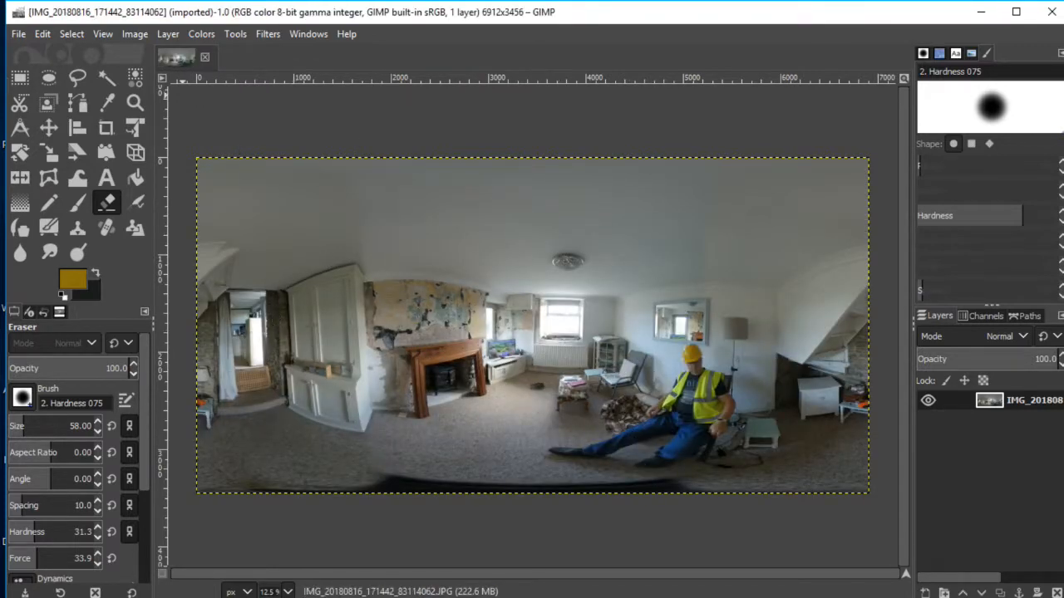
Open IMG_20180816_171454_83114062.JPG from the same folder as a second image.
click(18, 35)
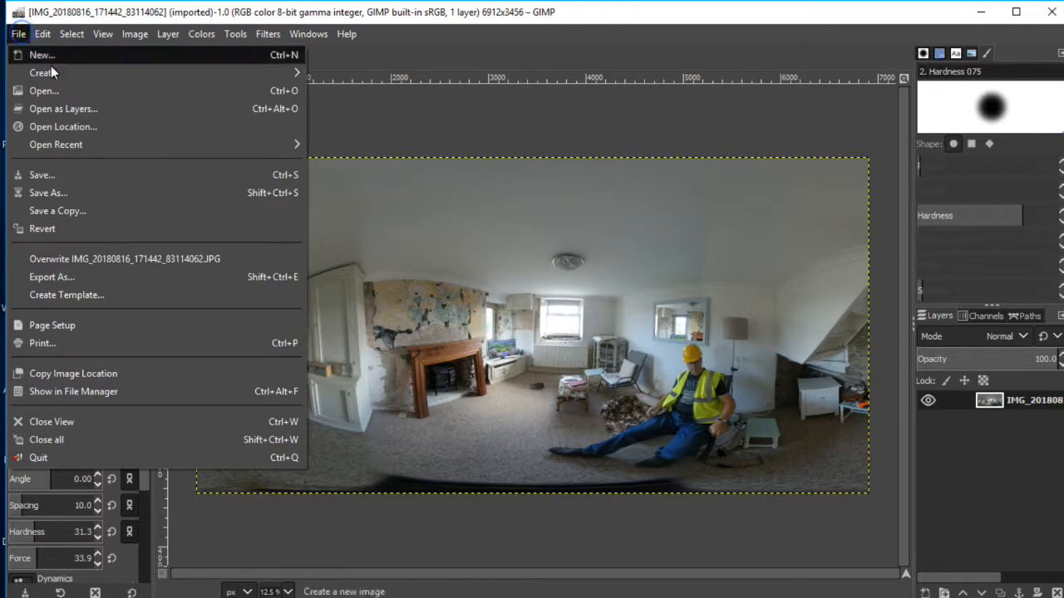
click(57, 94)
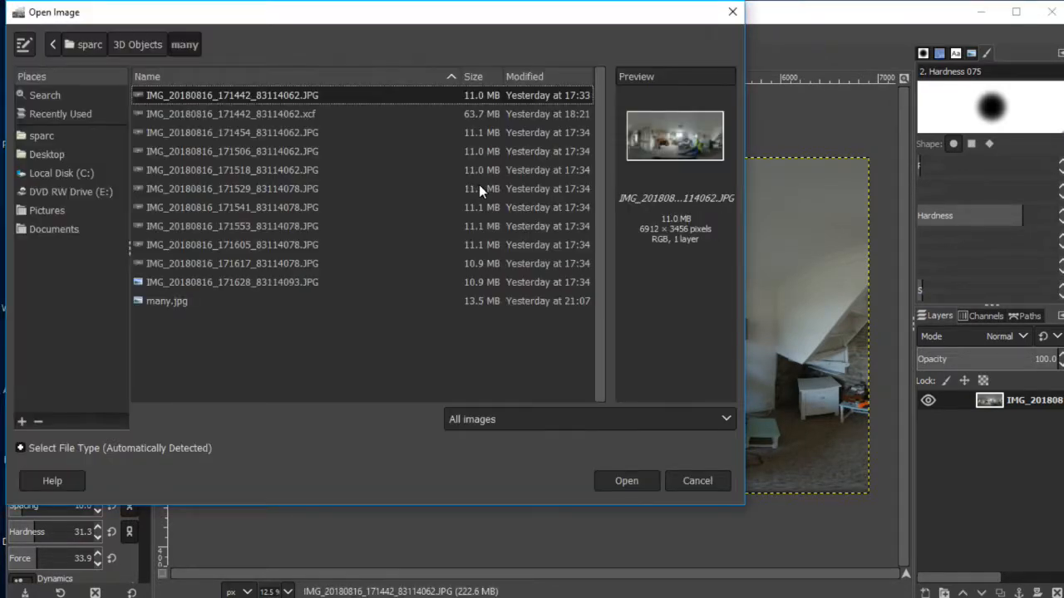
double_click(250, 132)
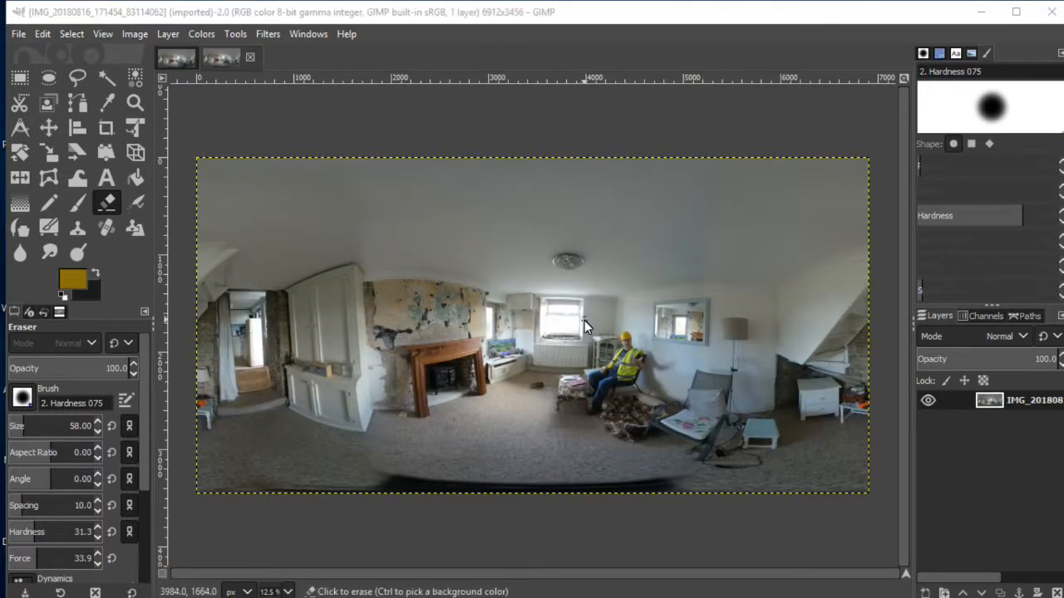
Copy a rectangular selection of about 888 × 1032 px around the seated man in the 171454 image.
click(23, 81)
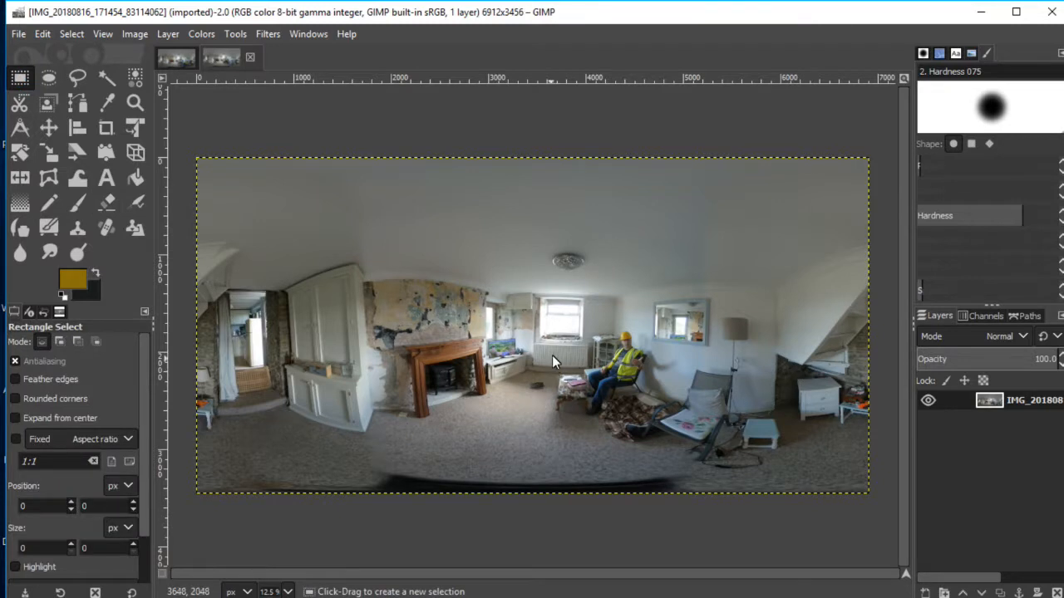
drag(578, 324, 664, 424)
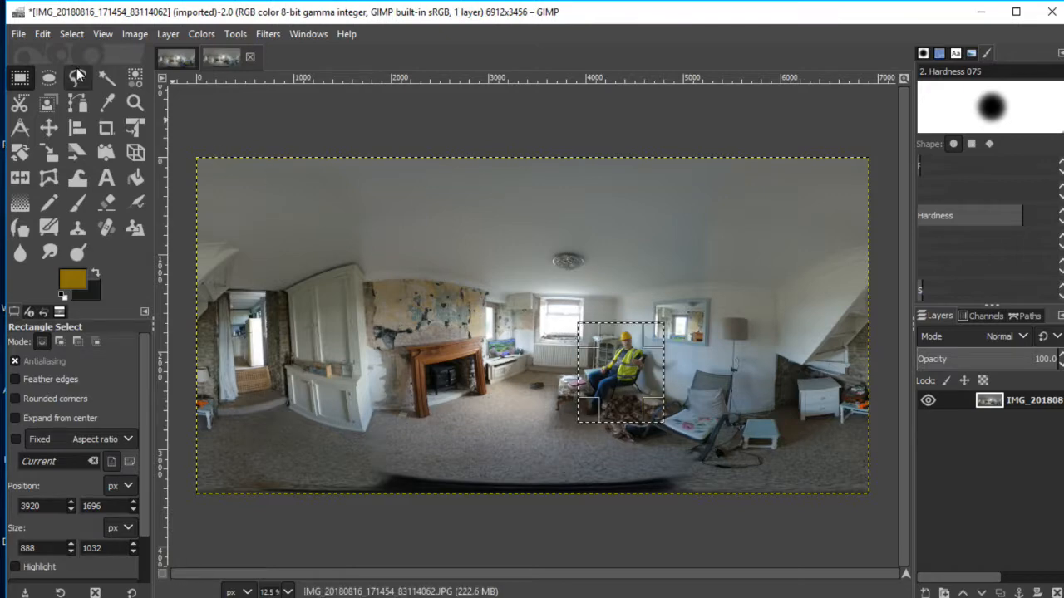
click(19, 34)
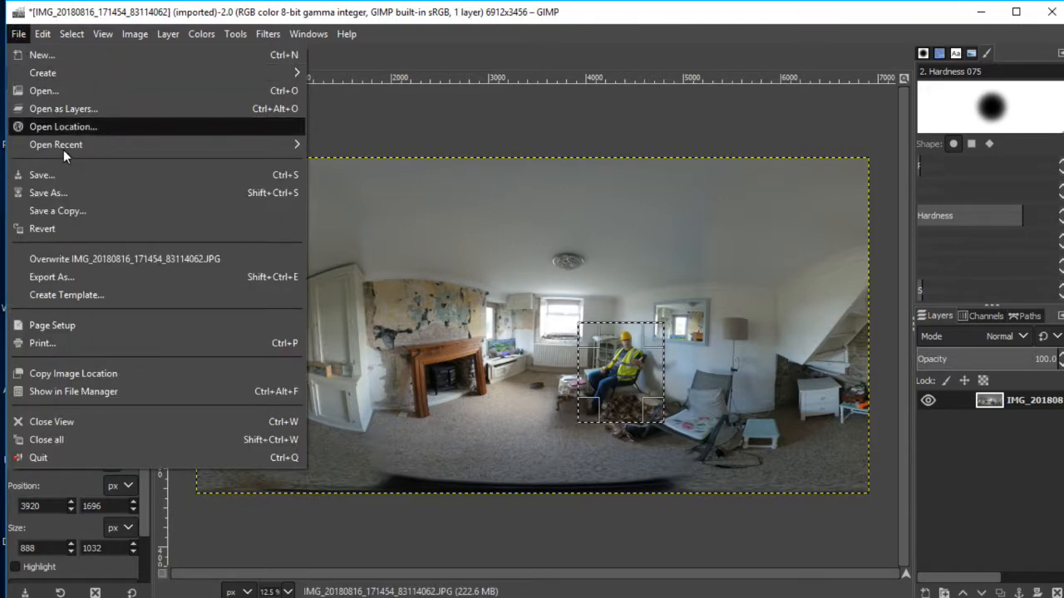
click(34, 35)
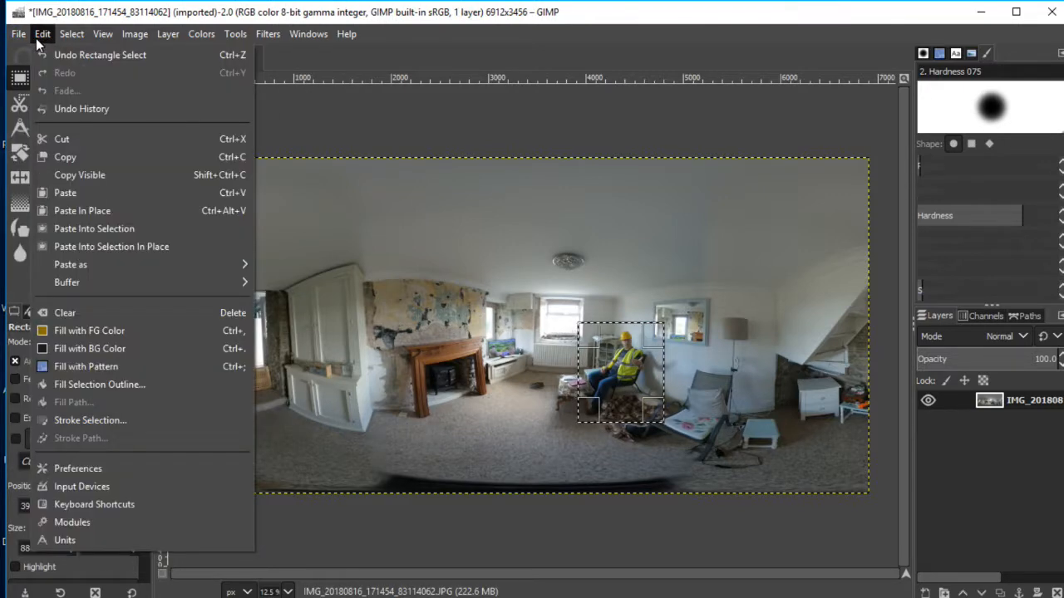
click(67, 157)
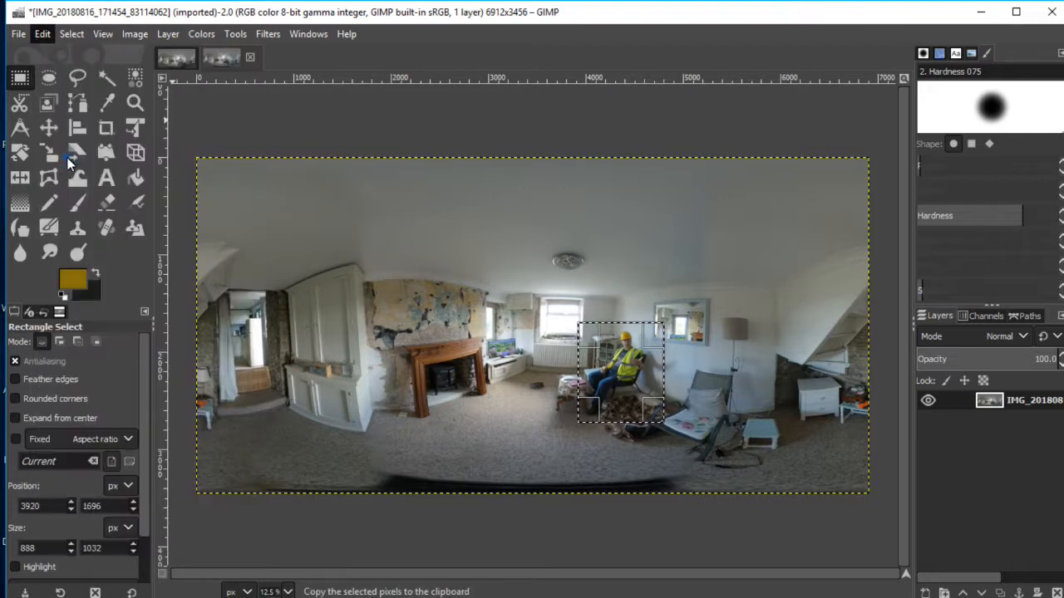
Paste the copied man into the 171442 image and move him roughly over the matching chair area beside the window.
click(183, 61)
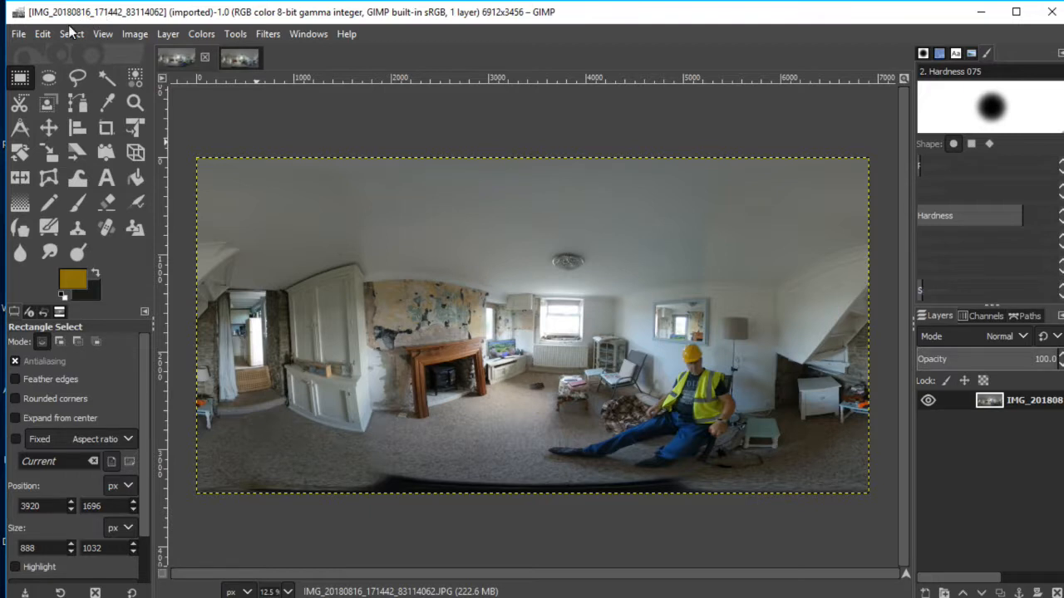
click(42, 34)
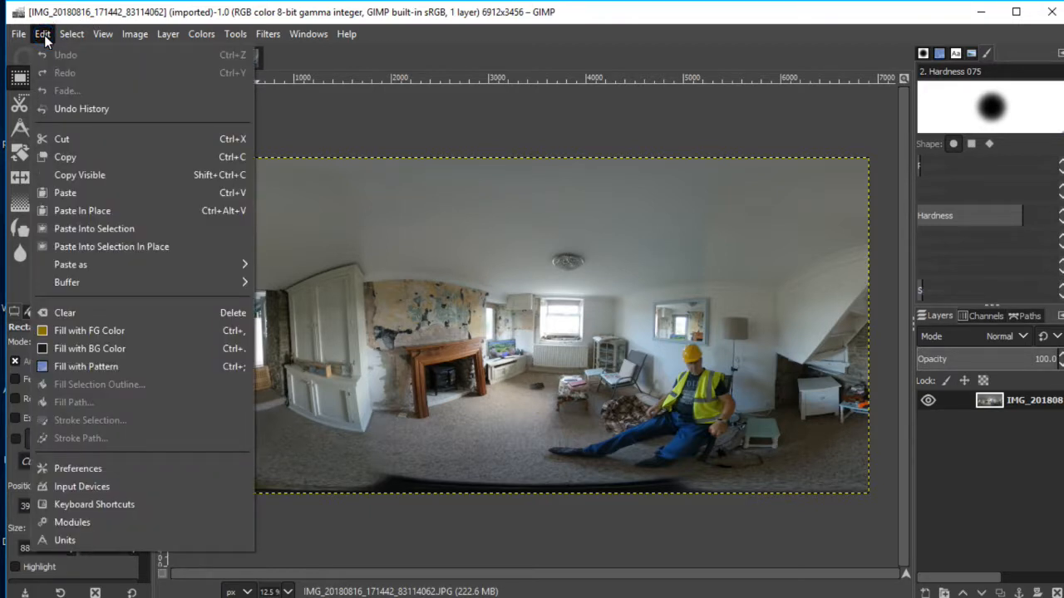
click(96, 192)
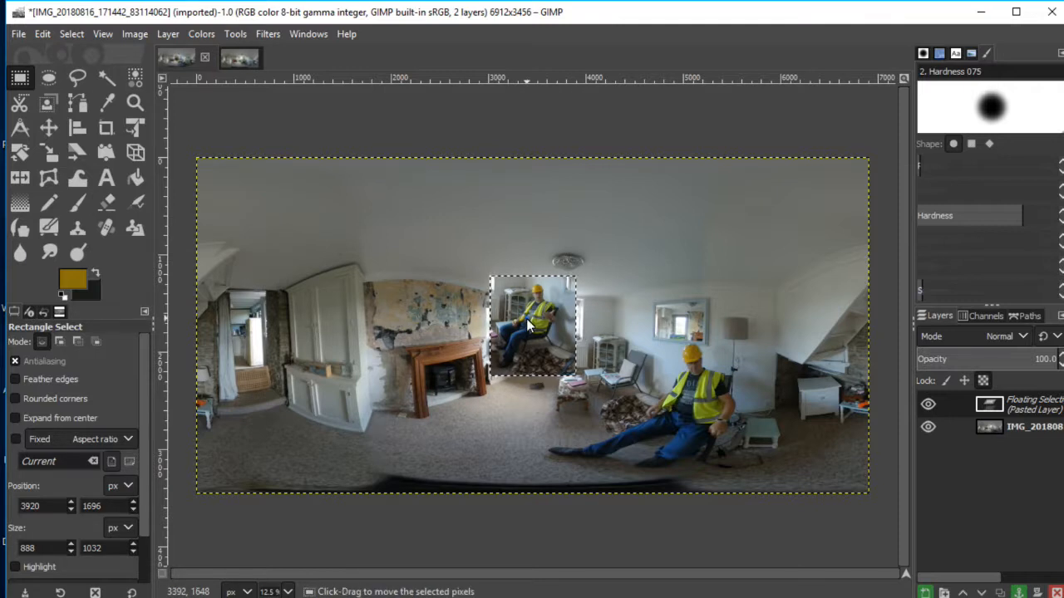
drag(542, 322, 604, 361)
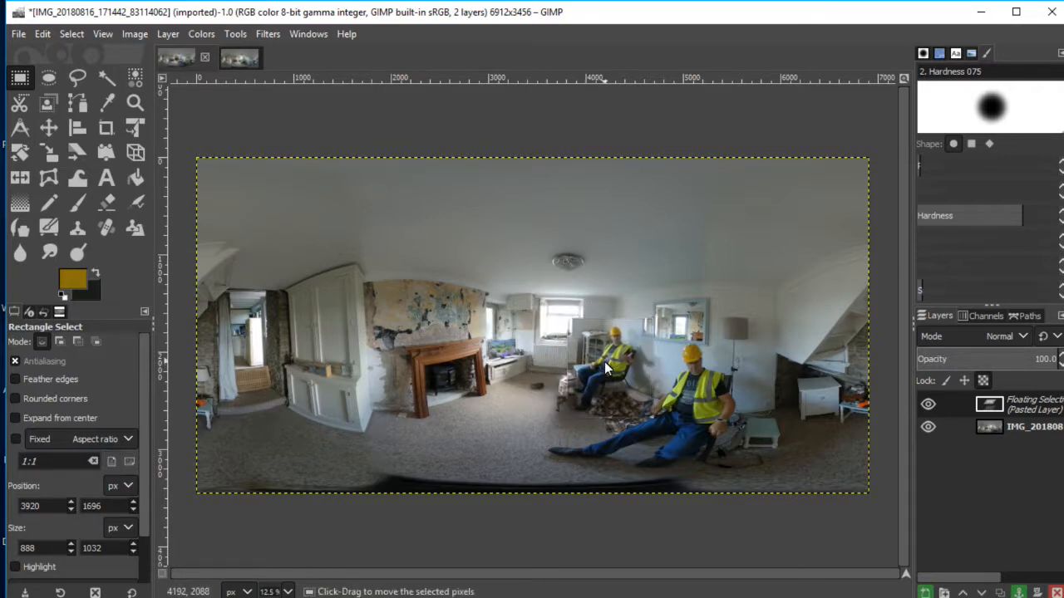
Align the pasted selection precisely with the room behind it and convert the floating selection to a new layer.
click(135, 103)
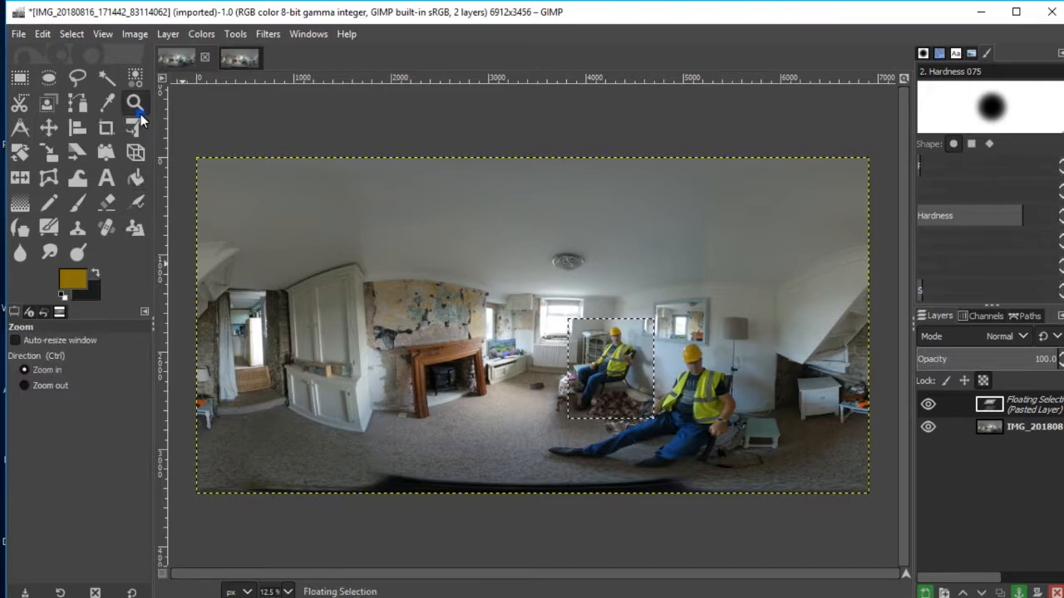
click(588, 352)
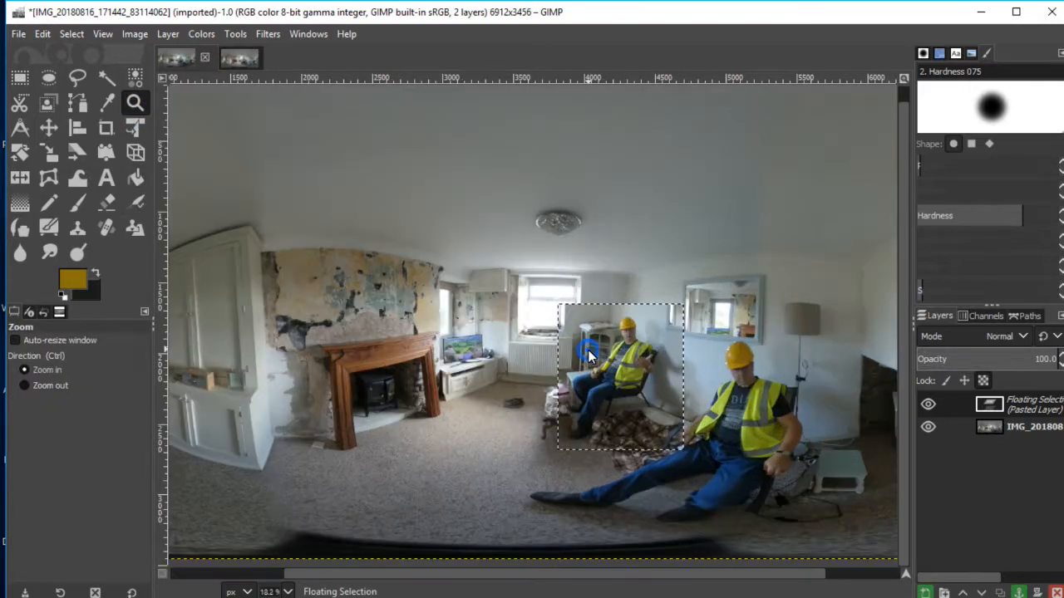
click(587, 352)
click(588, 352)
click(588, 351)
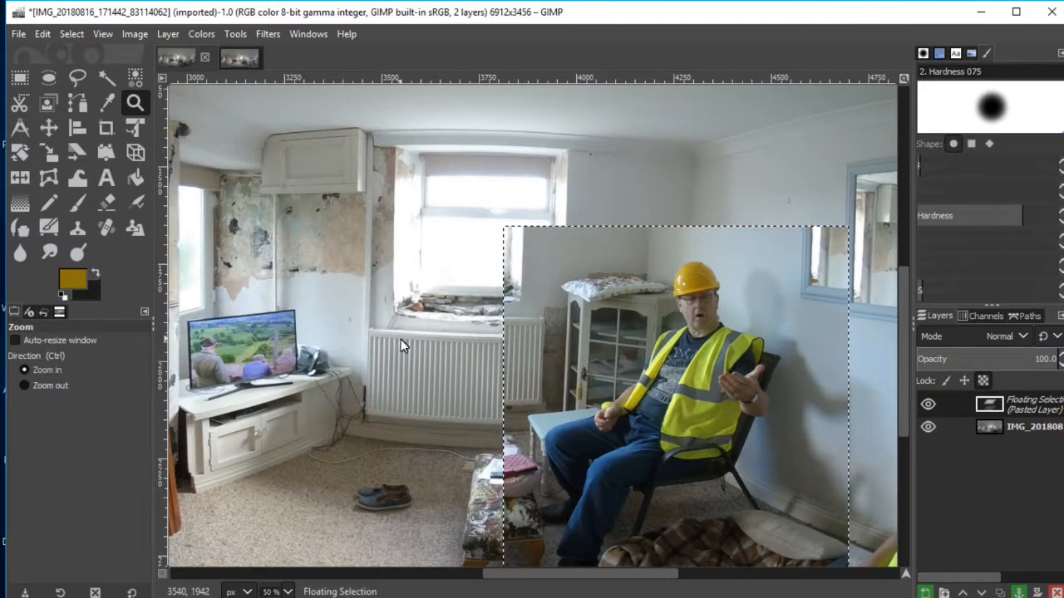
click(20, 77)
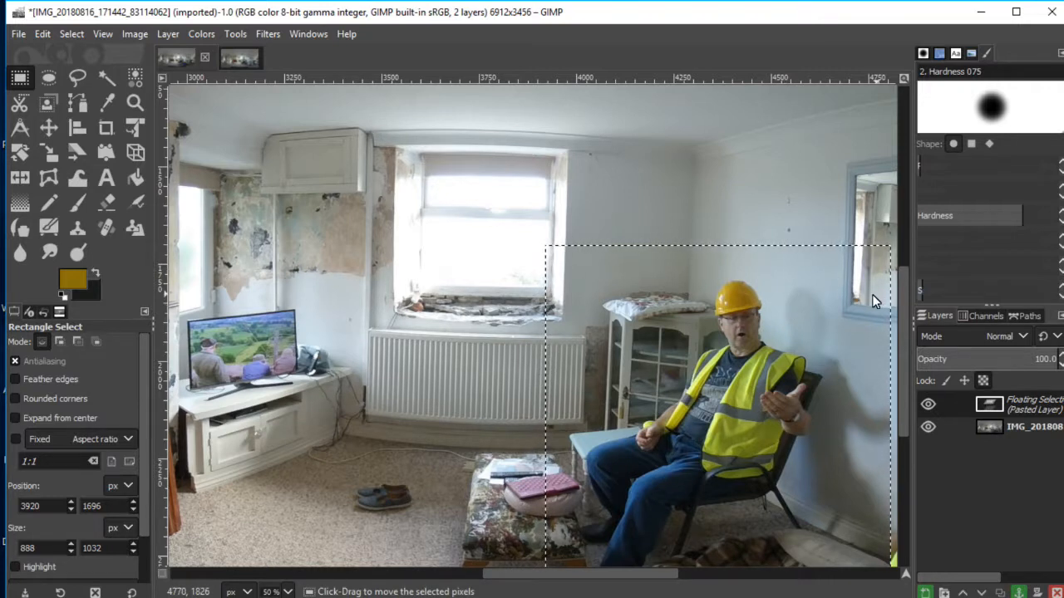
right_click(1022, 407)
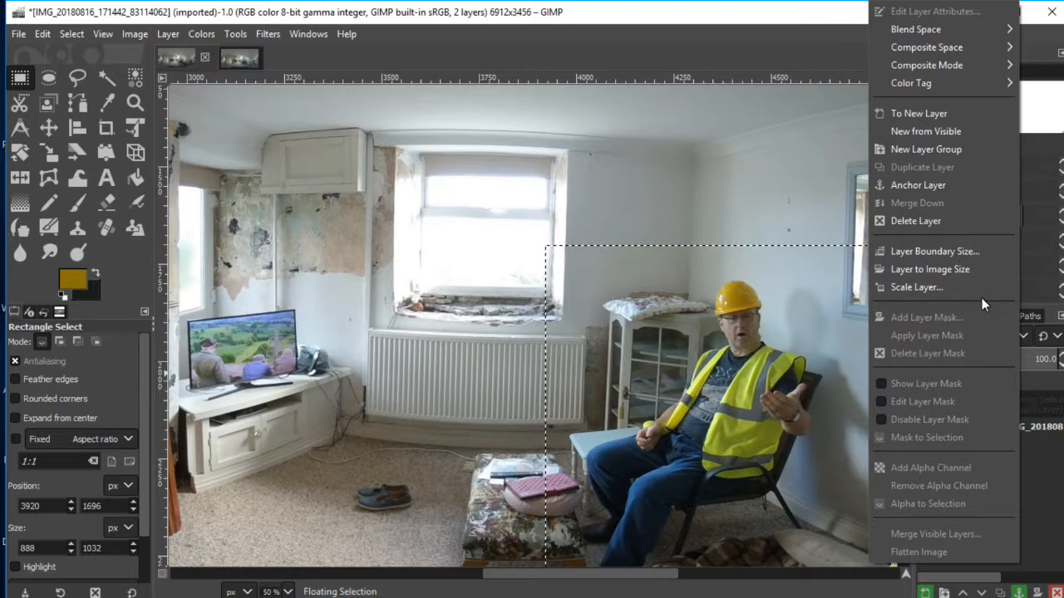
click(940, 116)
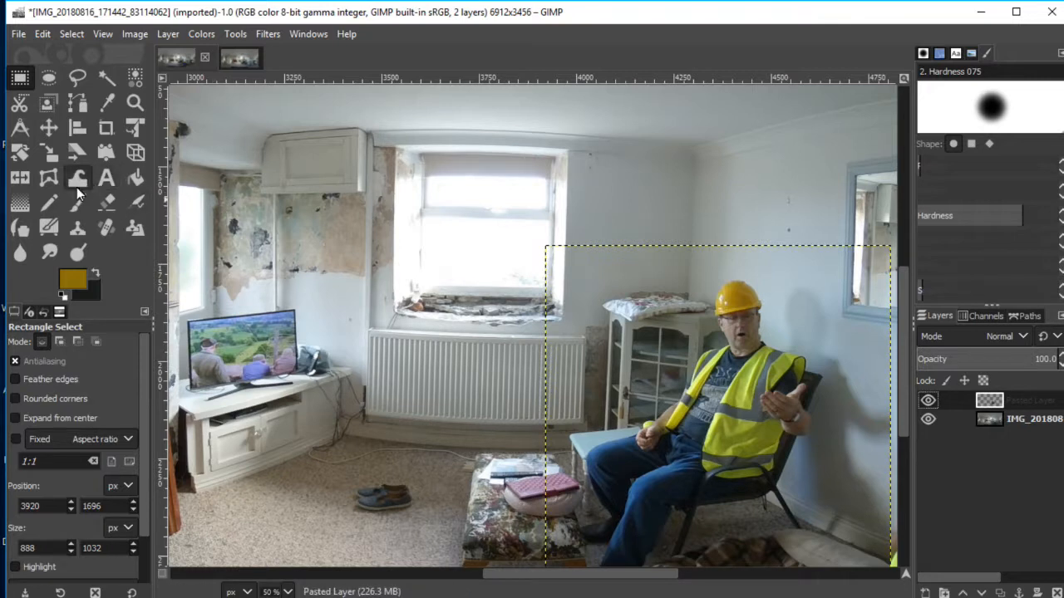
Set the Eraser size to 157 and erase the pasted layer's edge beside the window and radiator.
click(100, 202)
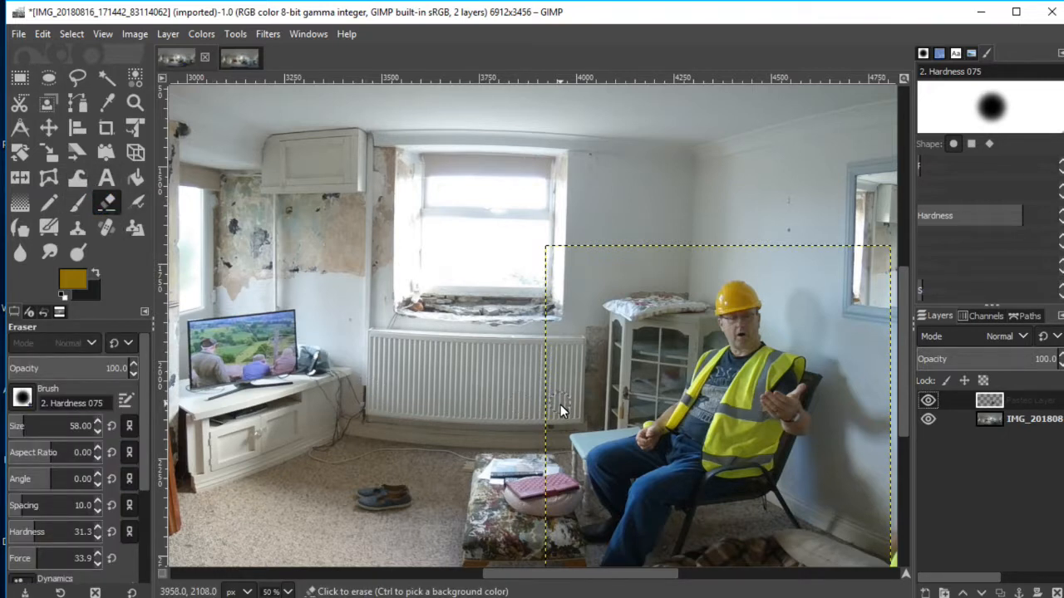
click(97, 422)
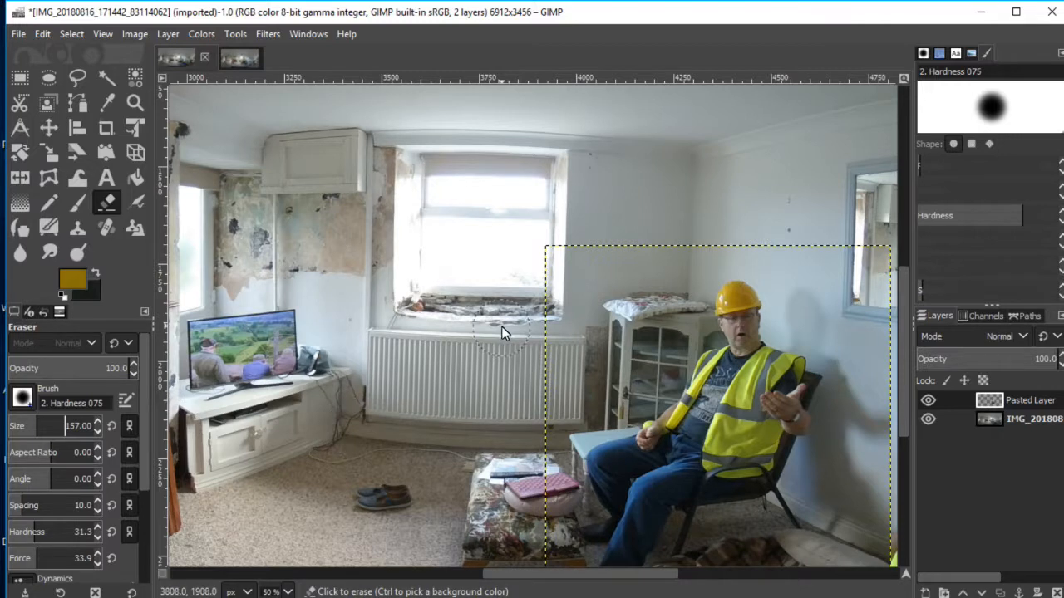
click(558, 344)
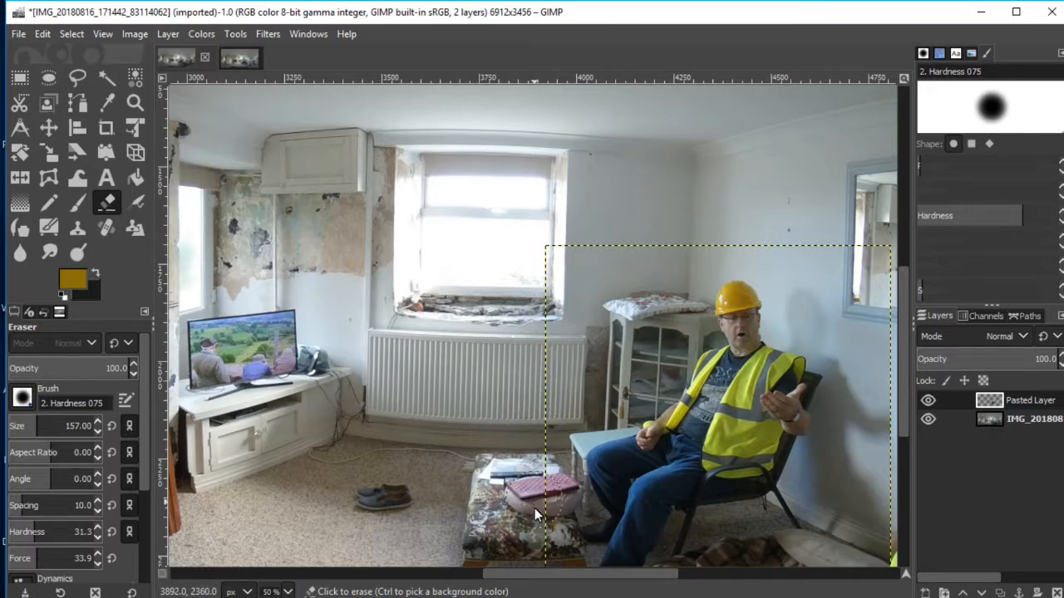
Erase the pasted layer's lower corner covering the front man's hand and leg, and blend its lower edge into the carpet.
click(516, 572)
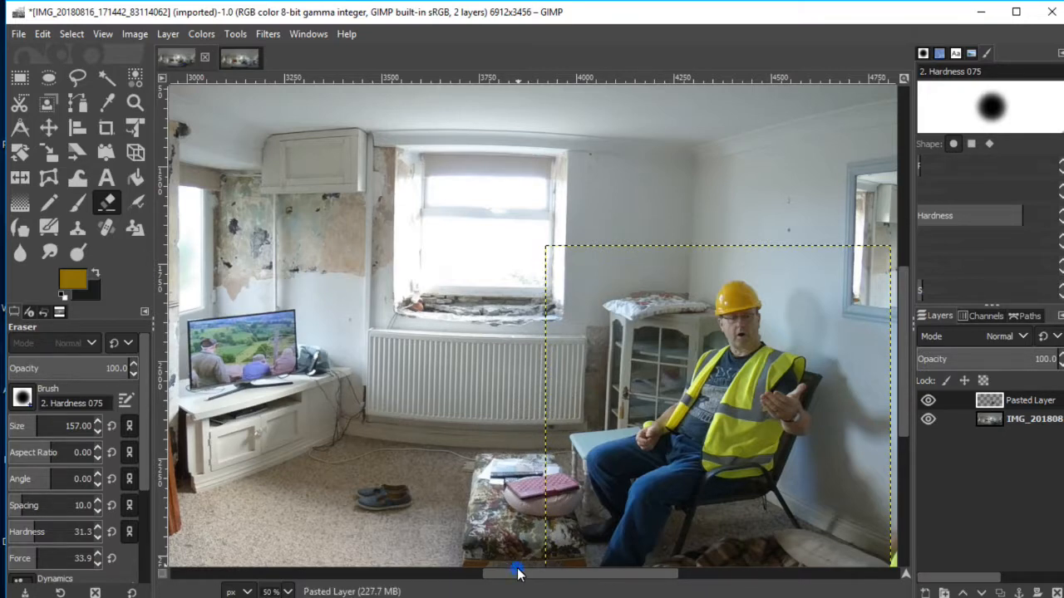
drag(516, 571, 645, 577)
drag(723, 579, 740, 577)
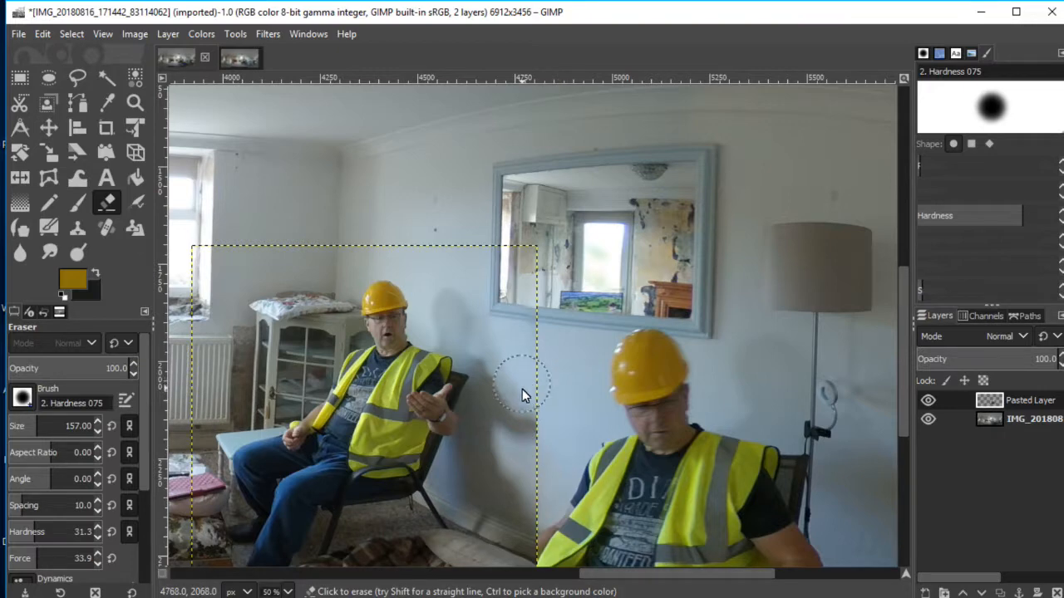
drag(902, 305, 906, 376)
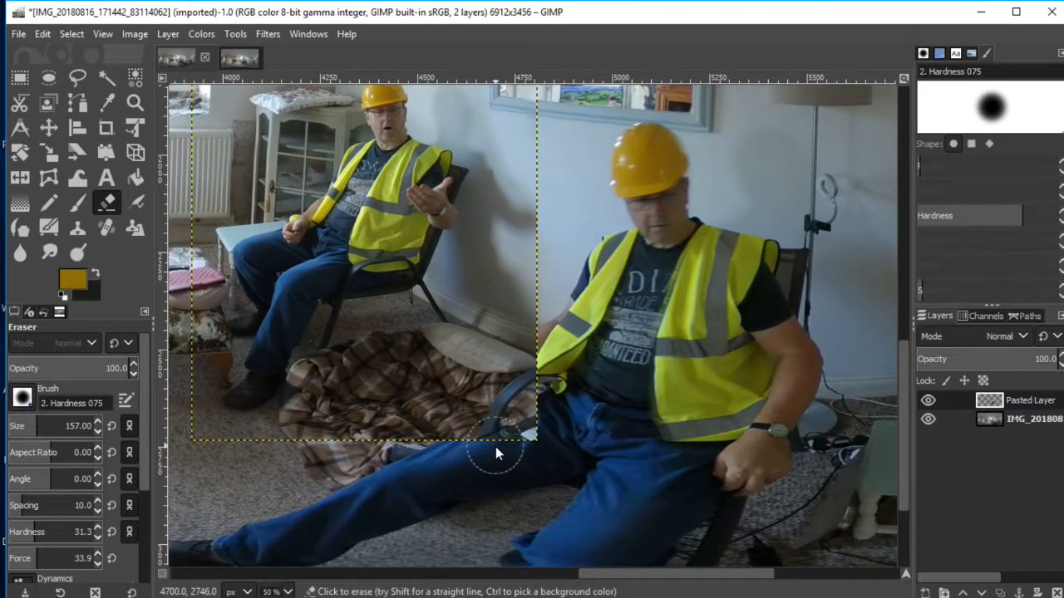
mouse_move(495, 446)
mouse_down()
mouse_move(543, 421)
mouse_move(448, 463)
mouse_move(545, 407)
mouse_move(501, 458)
mouse_move(531, 403)
mouse_move(505, 439)
mouse_move(535, 356)
mouse_move(514, 383)
mouse_move(484, 397)
mouse_move(512, 385)
mouse_move(485, 422)
mouse_move(565, 335)
mouse_move(536, 404)
mouse_move(534, 394)
mouse_move(539, 444)
mouse_up()
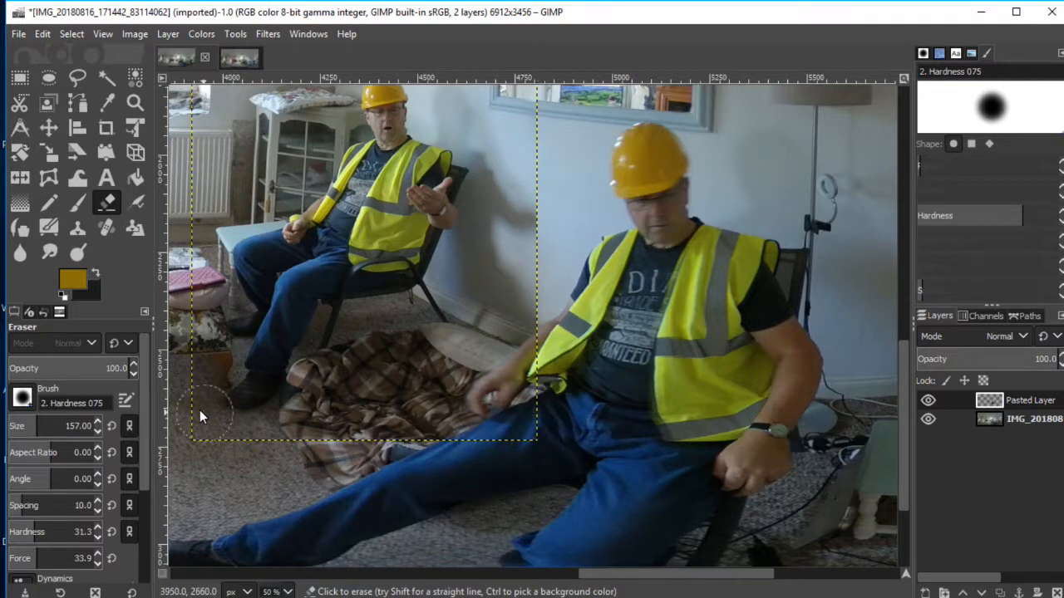
mouse_move(194, 411)
mouse_down()
mouse_move(213, 440)
mouse_move(337, 446)
mouse_move(283, 483)
mouse_up()
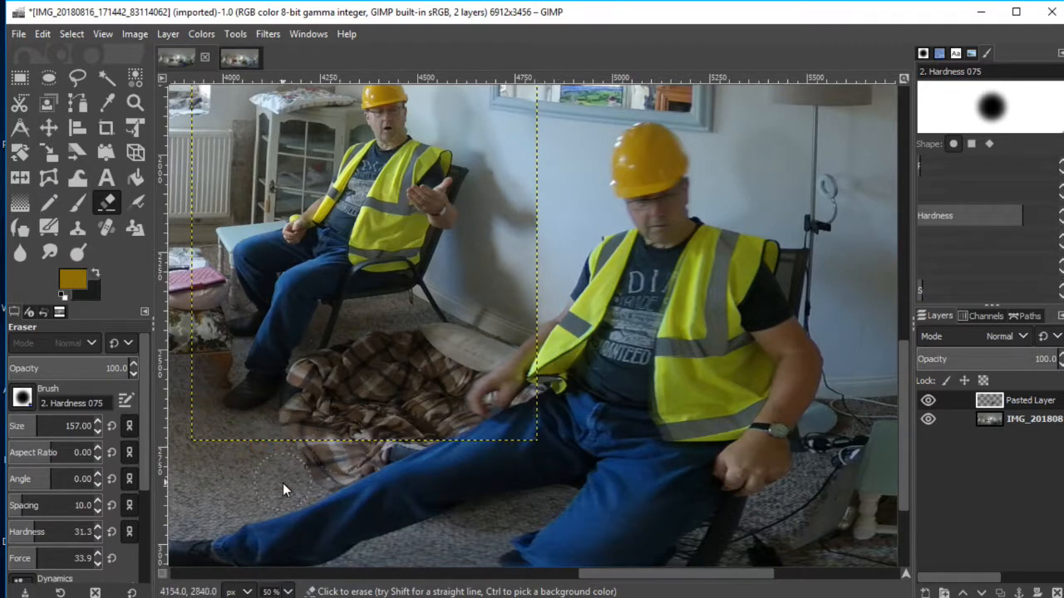
Merge the pasted layer down into the room photo.
right_click(1013, 402)
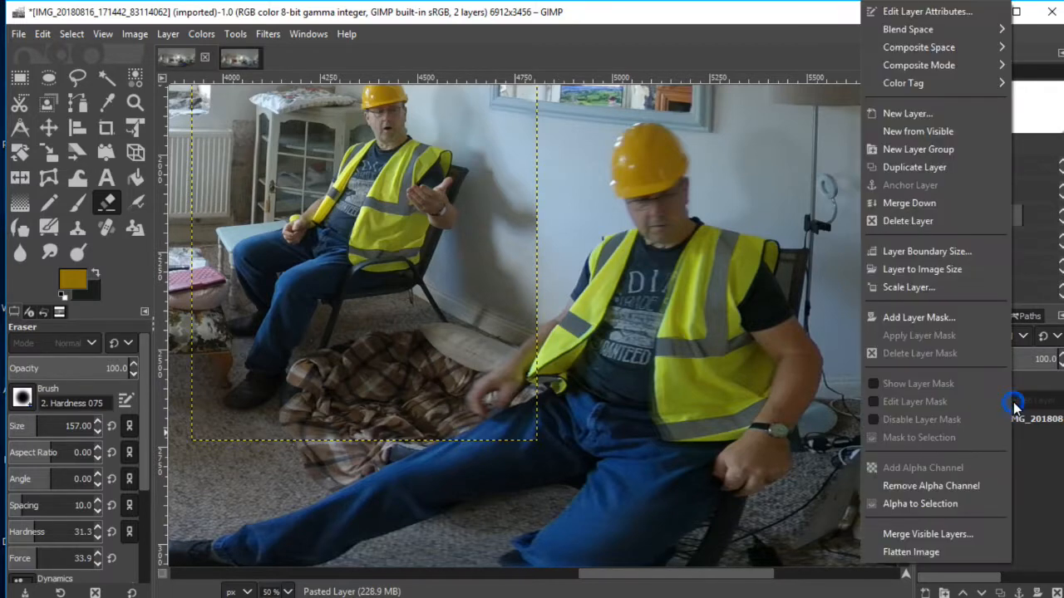
click(917, 202)
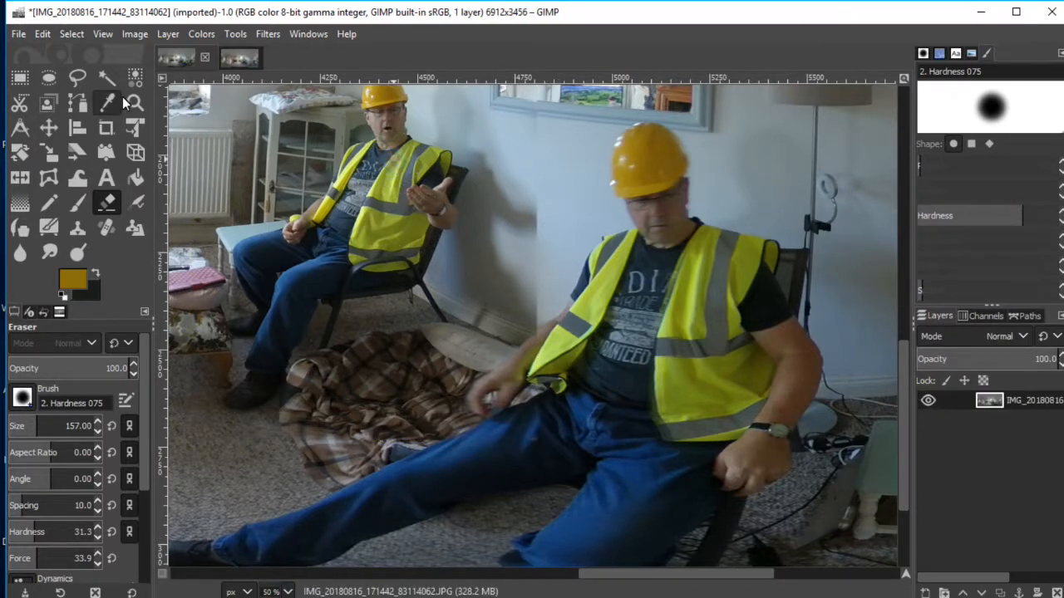
key(z)
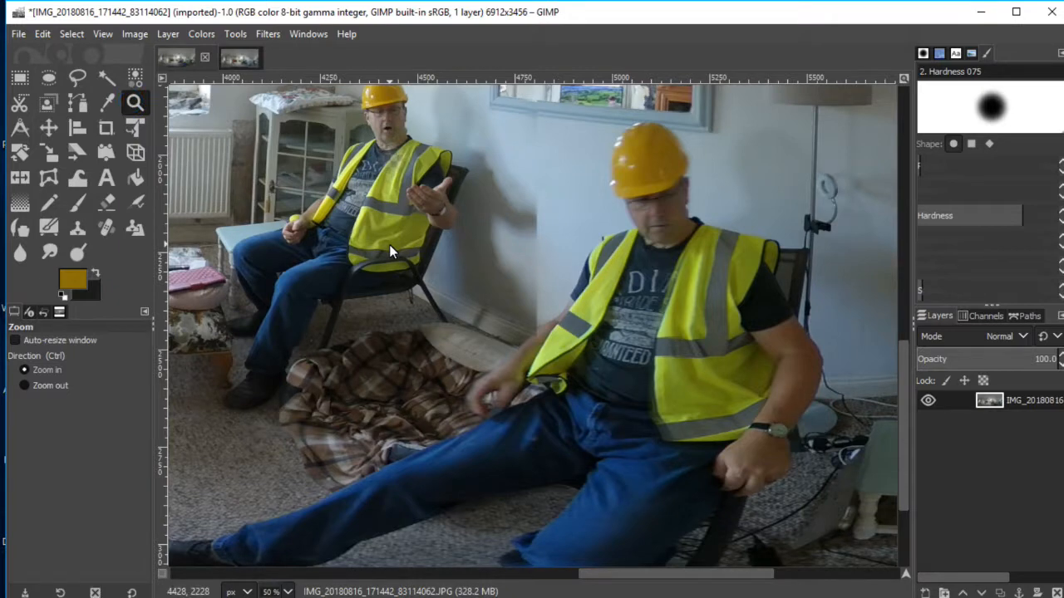
scroll(389, 244, down, 3)
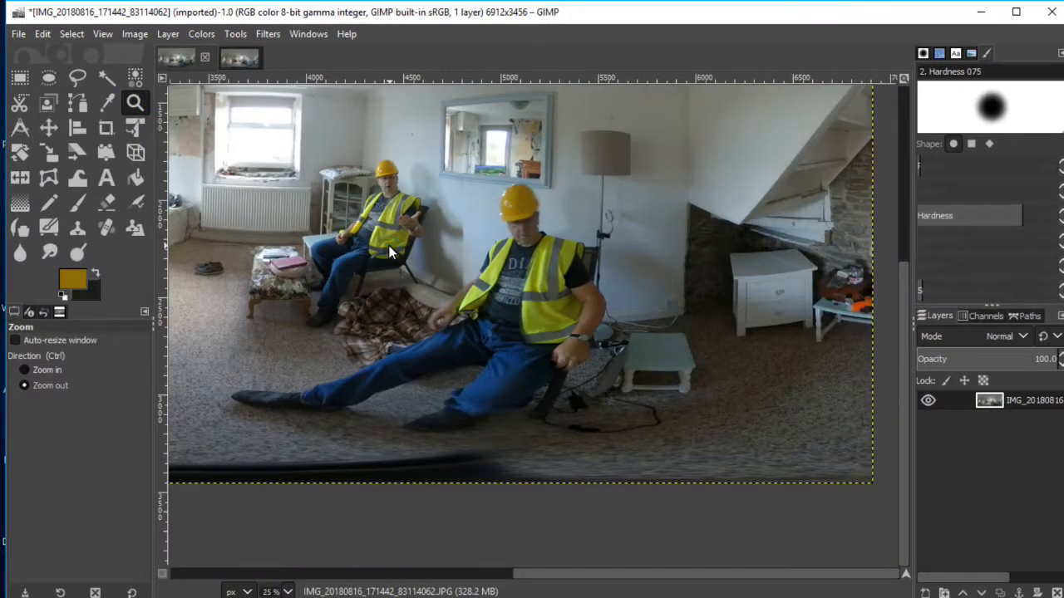
scroll(389, 249, down, 1)
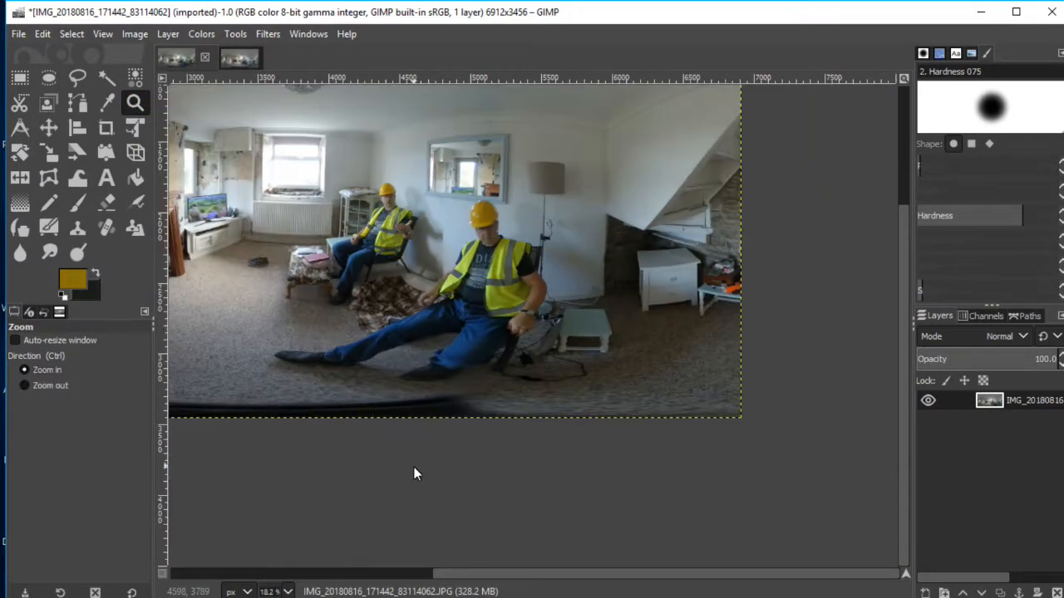
click(482, 575)
drag(466, 575, 326, 575)
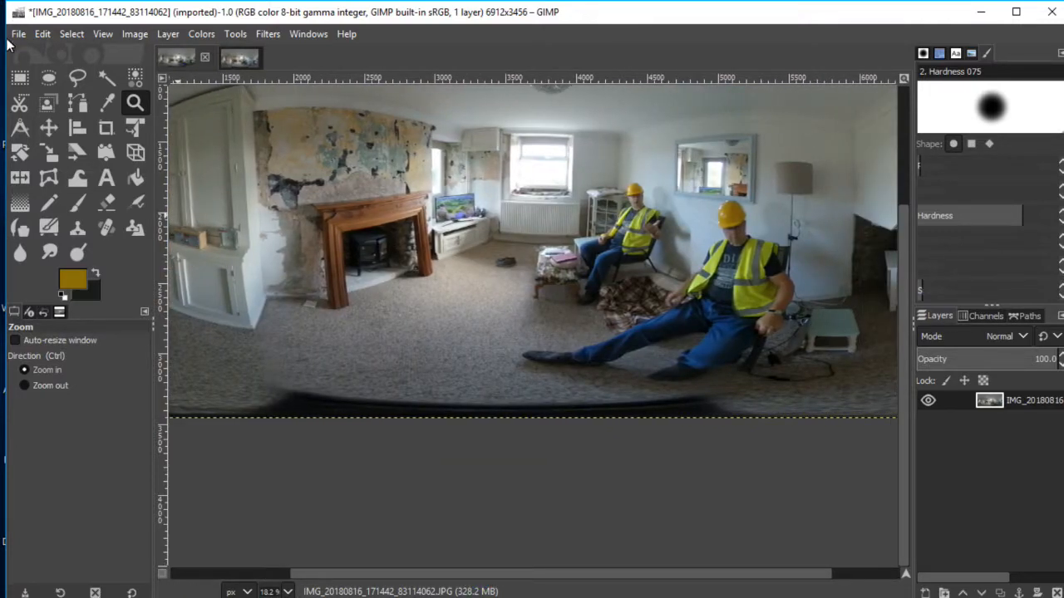
Start exporting the composite to the many folder and name the file many2.JPG.
click(15, 36)
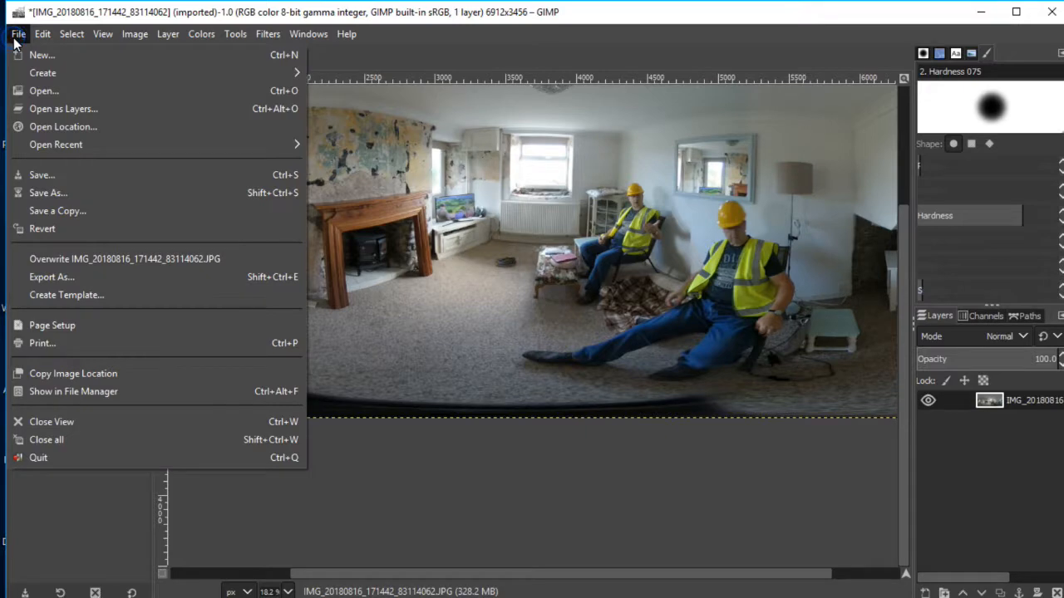
click(60, 284)
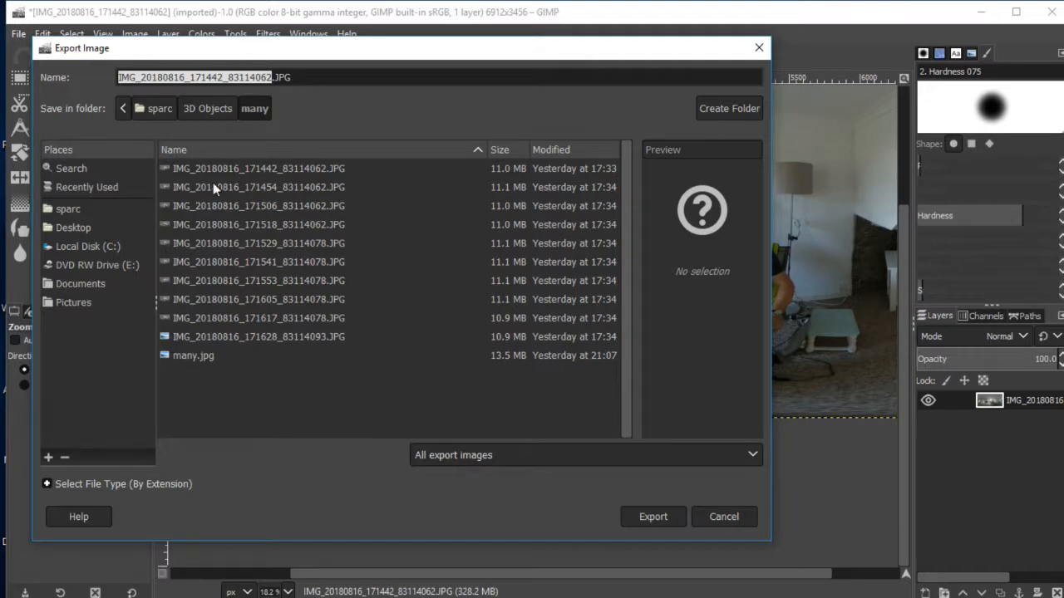
click(159, 79)
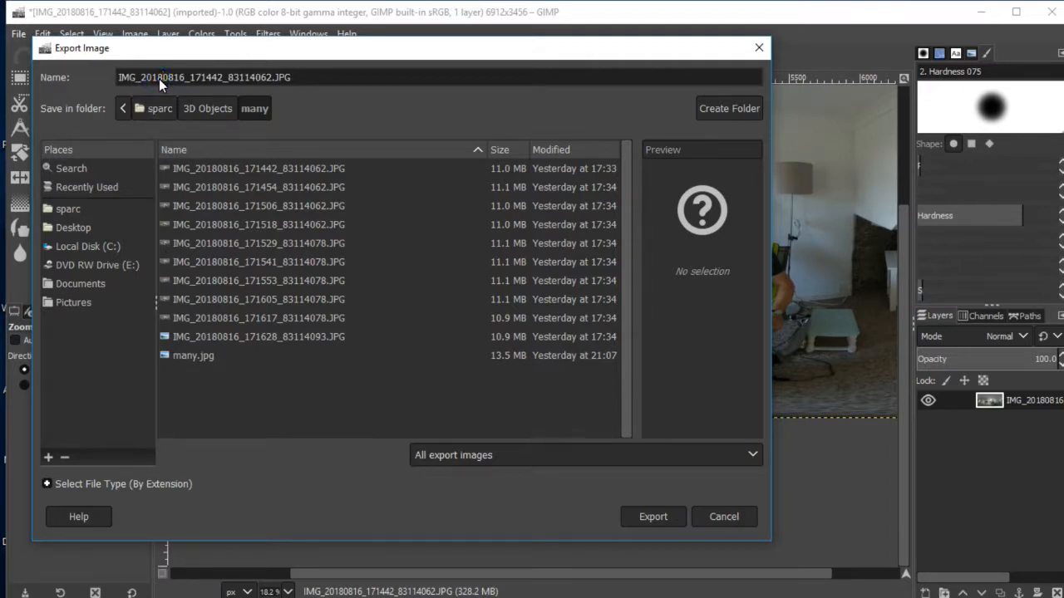
key(Right)
key(Right)
key(Right)
key(Right)
key(Right)
key(Right)
key(Right)
key(Right)
key(Right)
key(Right)
key(Right)
key(Right)
key(Right)
key(Right)
key(Right)
key(Right)
key(Right)
key(Right)
key(Right)
key(Right)
key(Left)
key(Left)
key(Left)
key(Left)
key(BackSpace)
key(BackSpace)
key(BackSpace)
key(BackSpace)
key(BackSpace)
key(BackSpace)
key(BackSpace)
key(BackSpace)
key(BackSpace)
key(BackSpace)
key(BackSpace)
key(BackSpace)
key(BackSpace)
key(BackSpace)
key(BackSpace)
key(BackSpace)
key(BackSpace)
key(BackSpace)
key(BackSpace)
key(BackSpace)
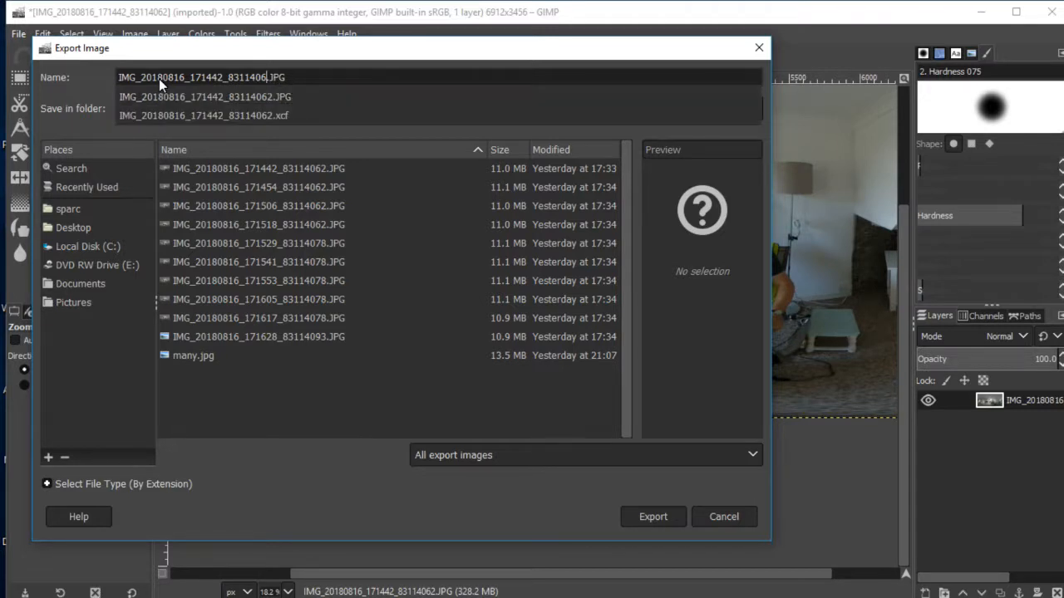
text(man)
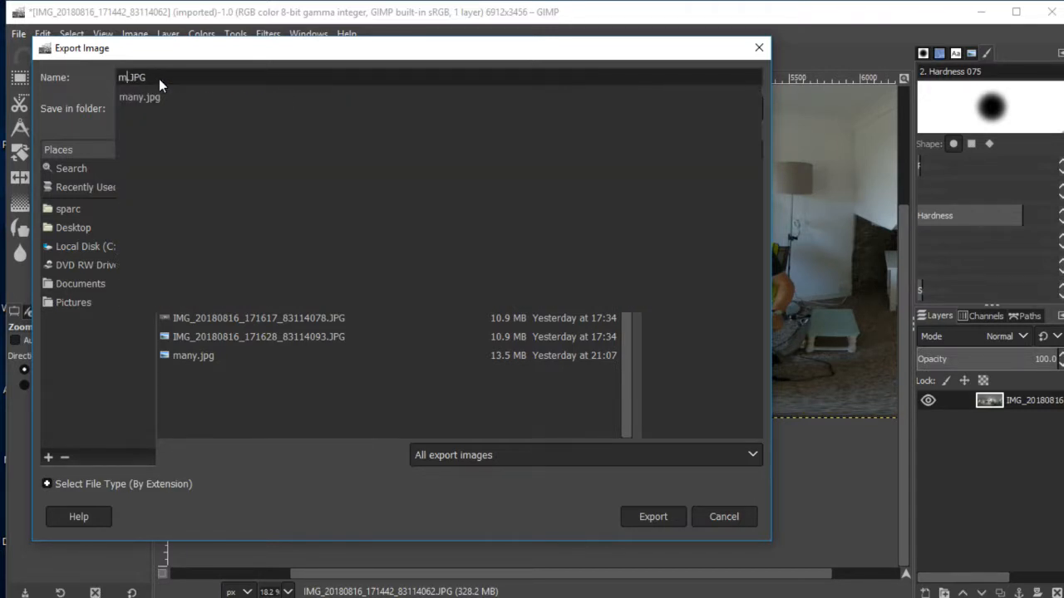
text(y2)
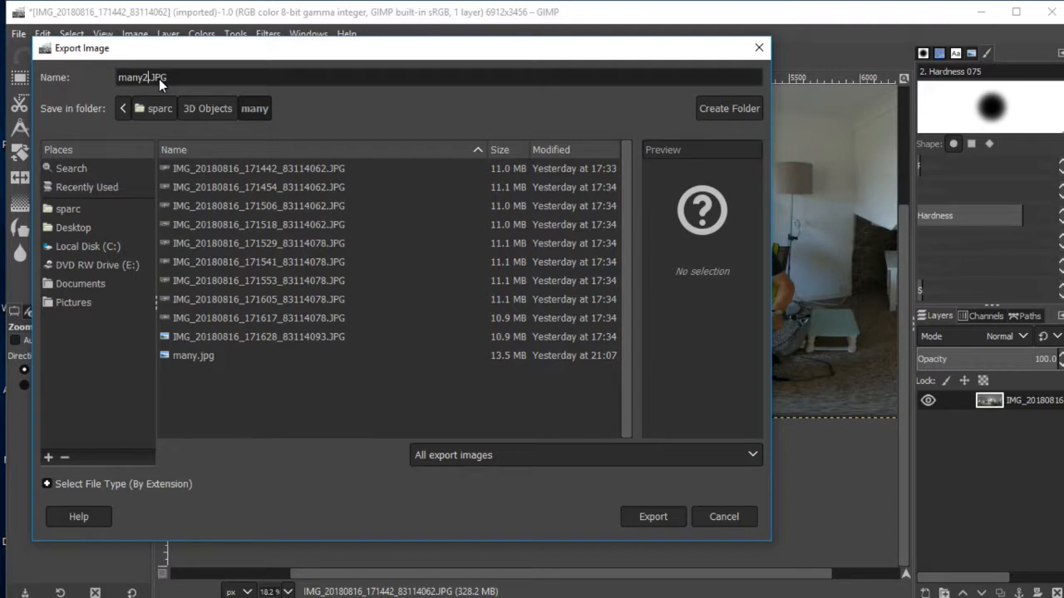
Choose the JPEG image type and export the file with quality 89.
click(509, 456)
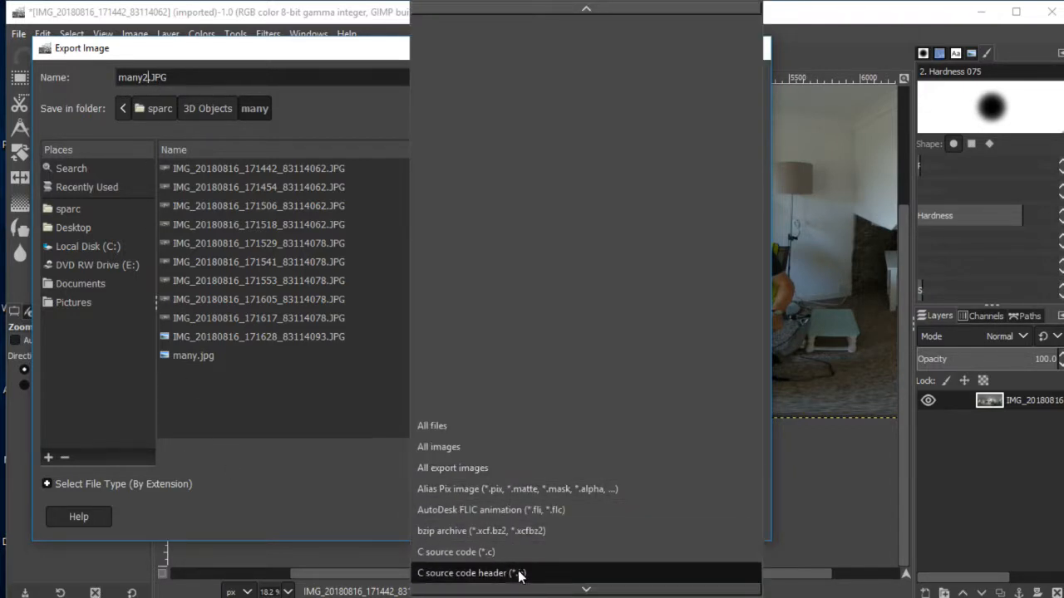
scroll(511, 572, down, 2)
scroll(517, 553, down, 3)
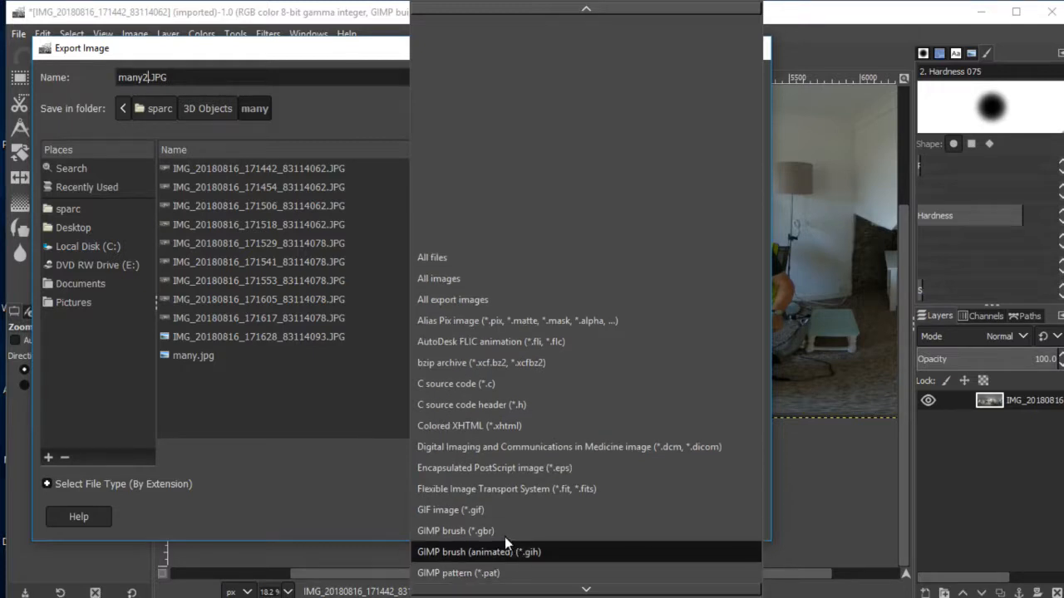
scroll(504, 537, down, 3)
scroll(505, 537, down, 1)
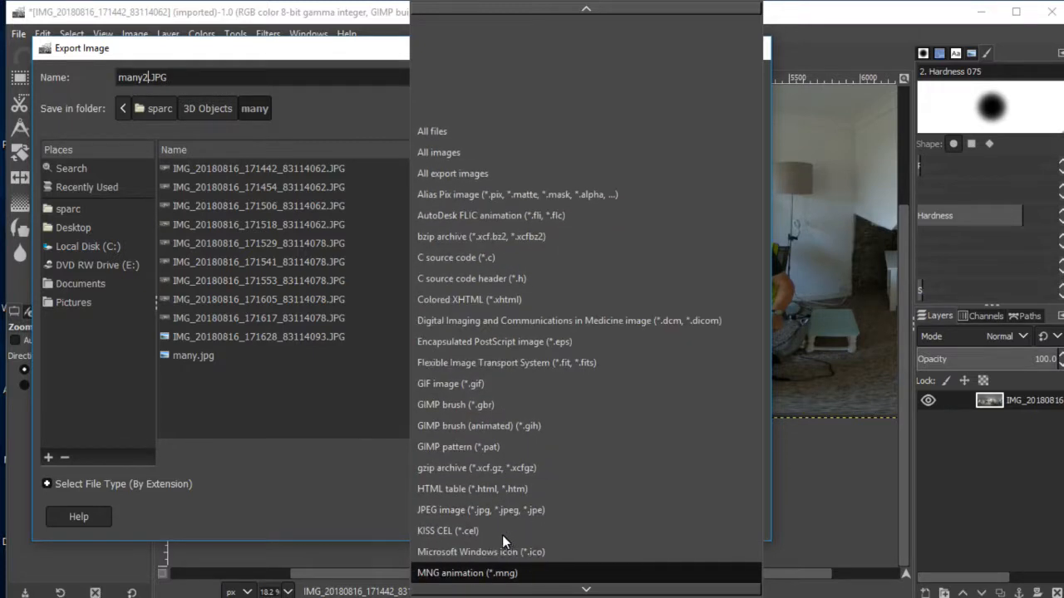
click(455, 507)
click(638, 523)
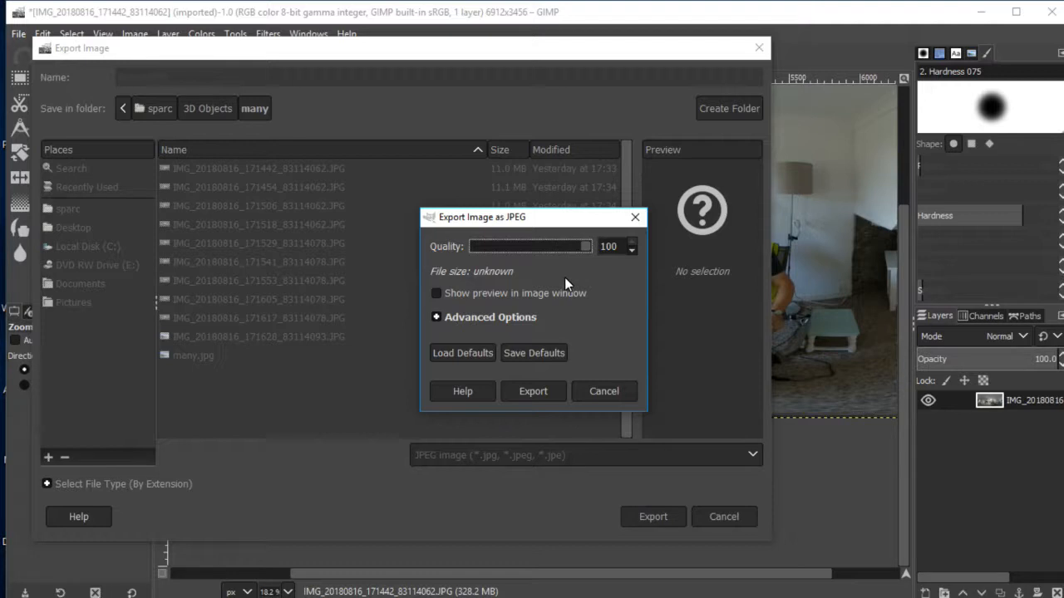
drag(583, 247, 573, 252)
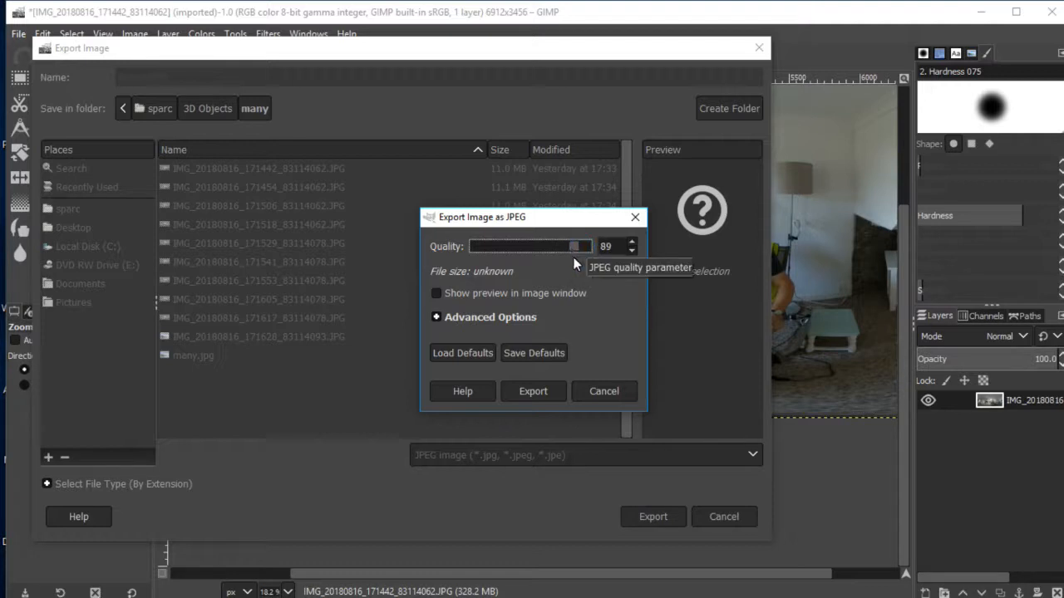
click(532, 391)
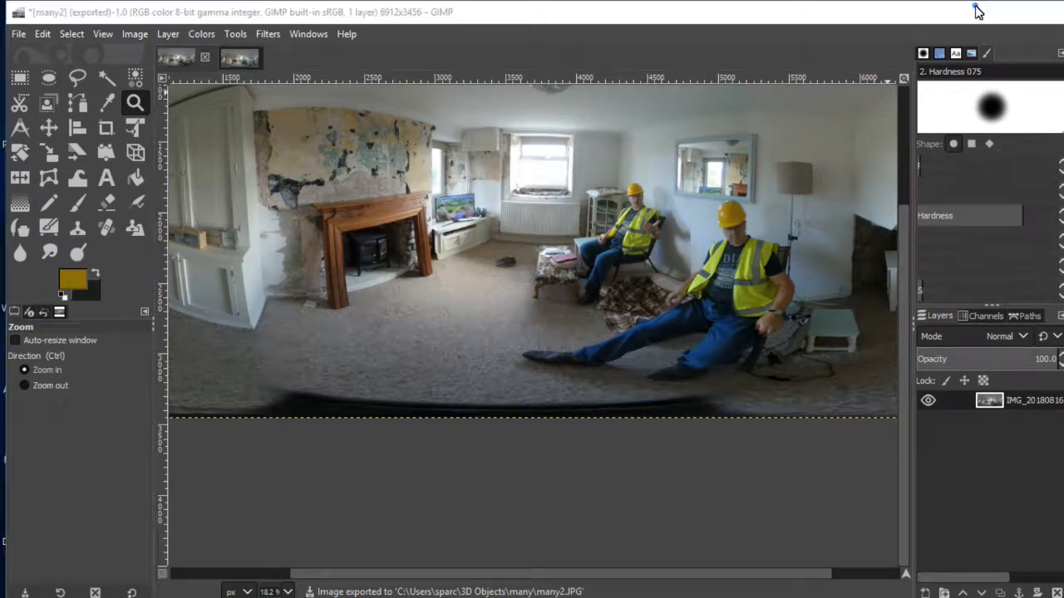
Switch to File Explorer, open many2.JPG from the many folder to check the exported panorama, and close the viewer.
click(978, 12)
click(464, 394)
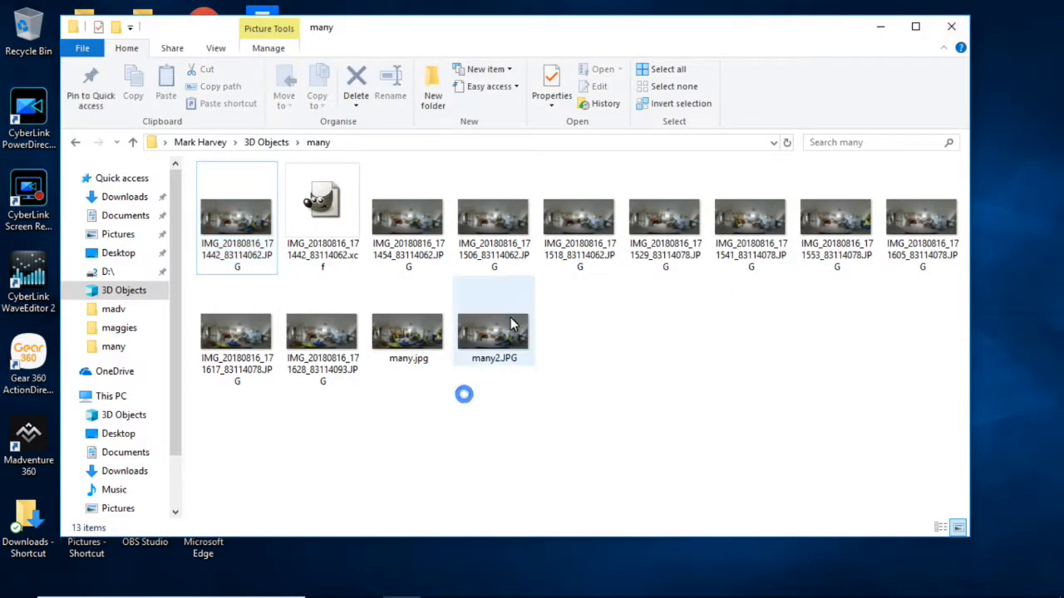
mouse_move(505, 334)
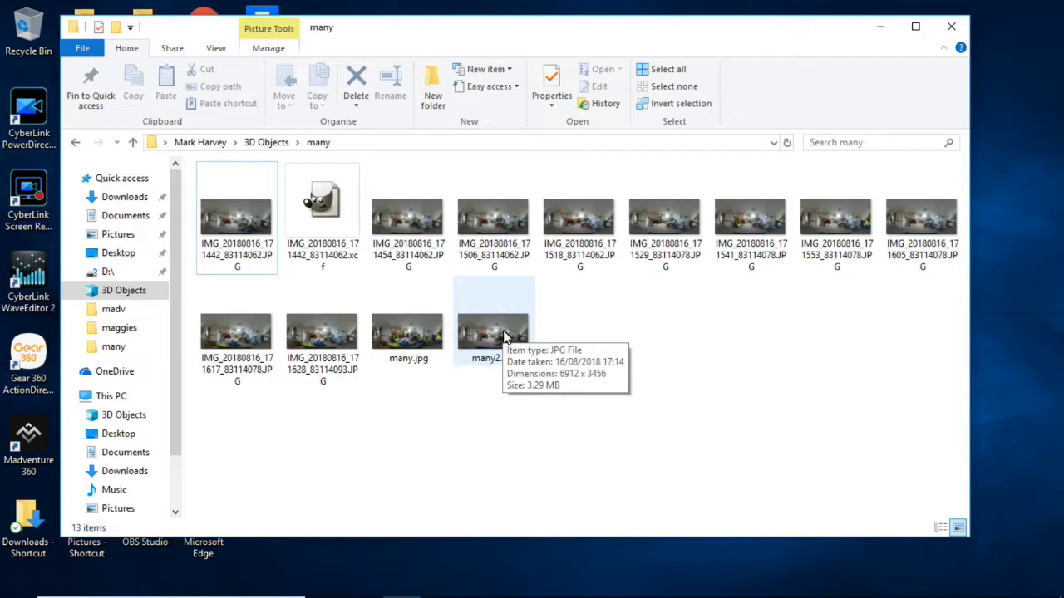
click(506, 334)
right_click(505, 334)
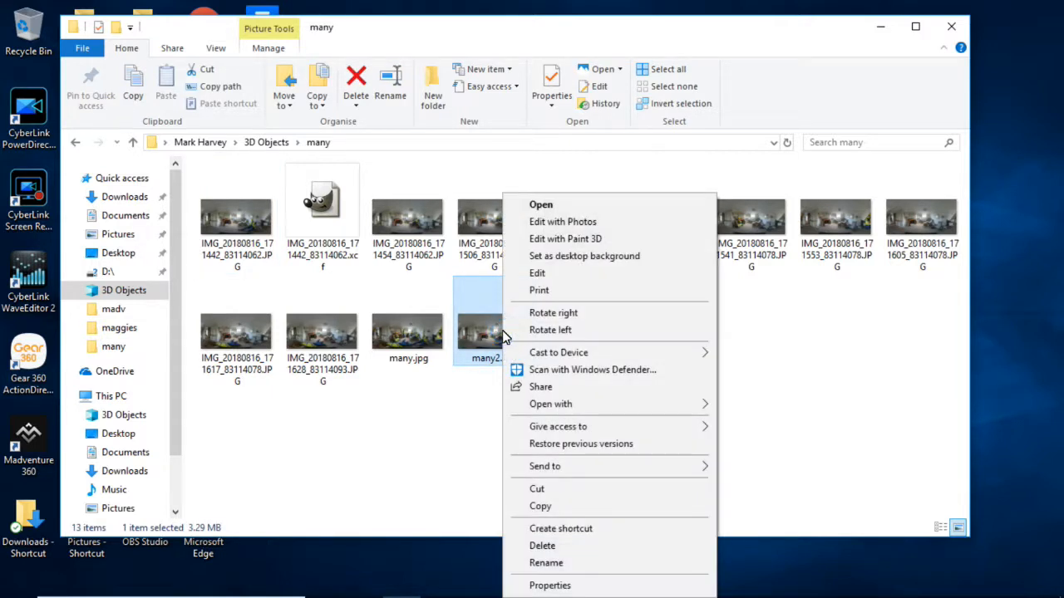
click(528, 208)
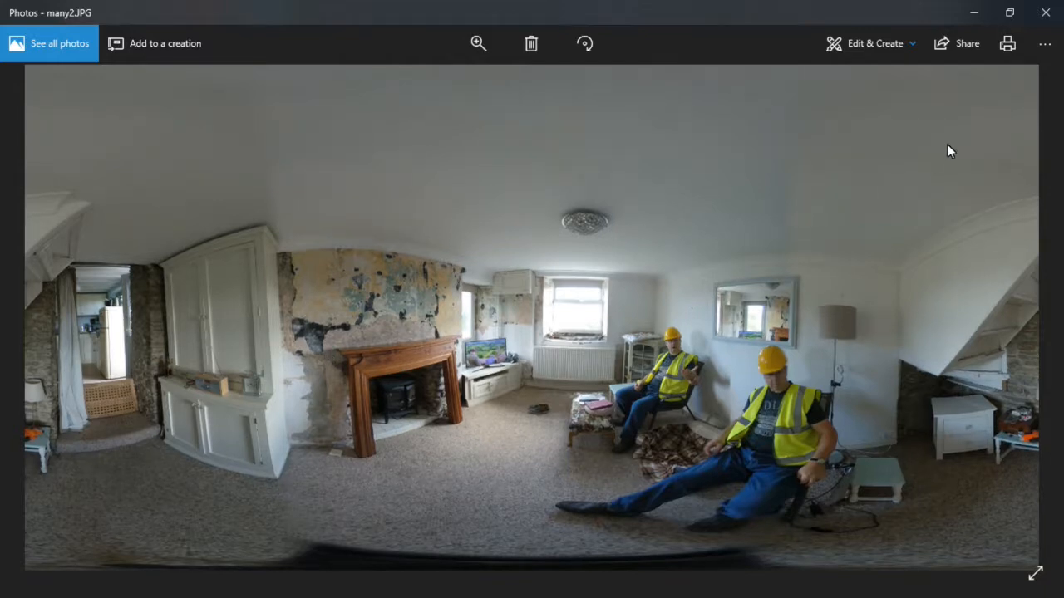
click(1045, 13)
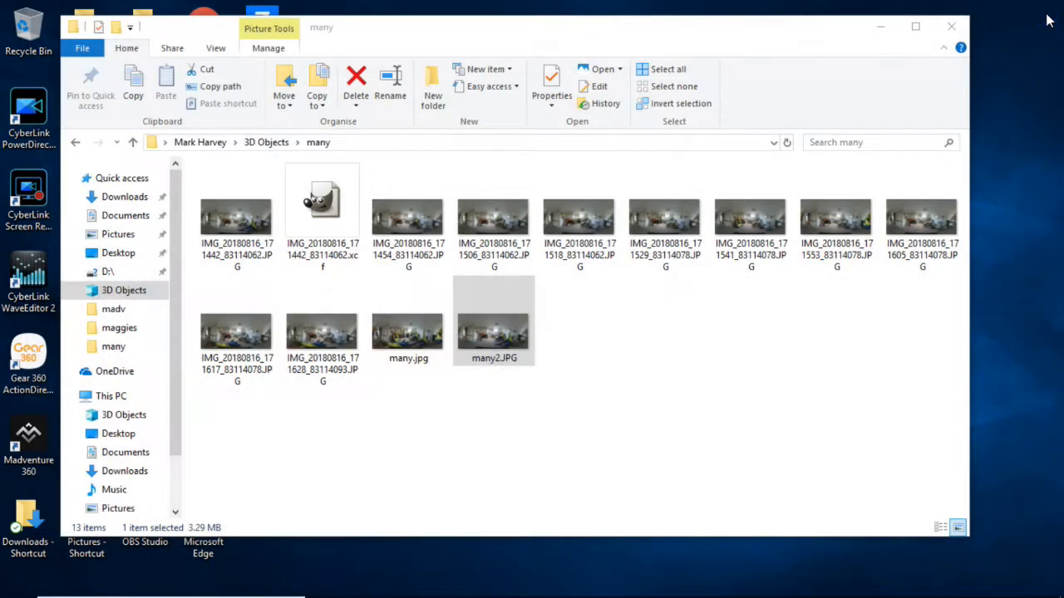